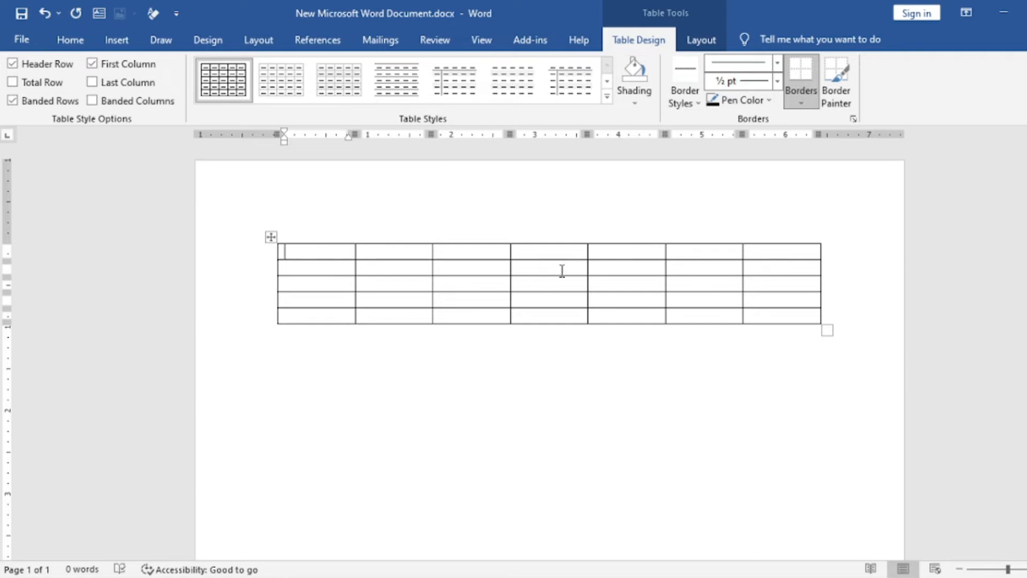
Try the black-and-grey banded grid table style with a solid black header row and first column on the seven-column table.
click(607, 83)
click(607, 83)
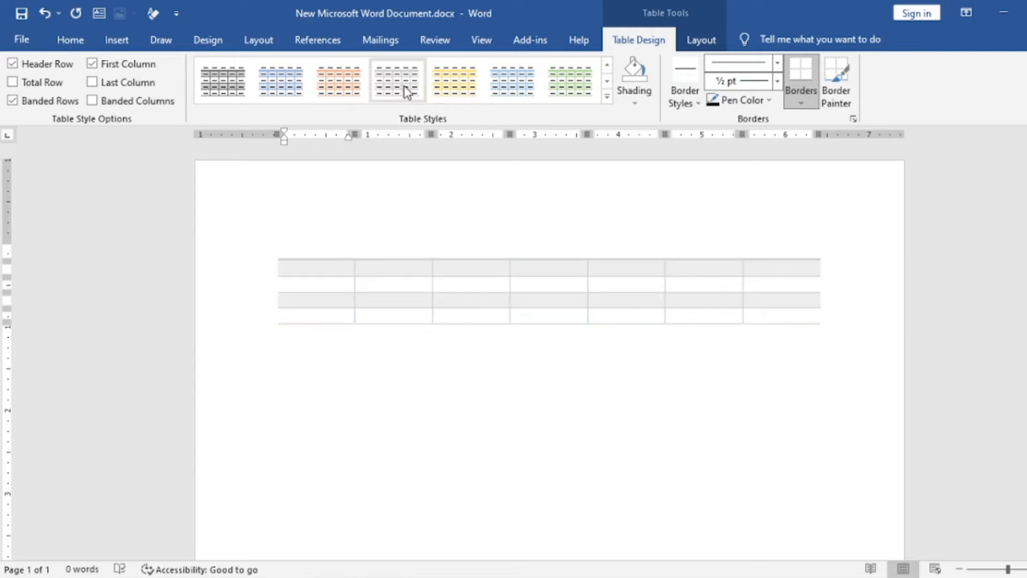
click(608, 98)
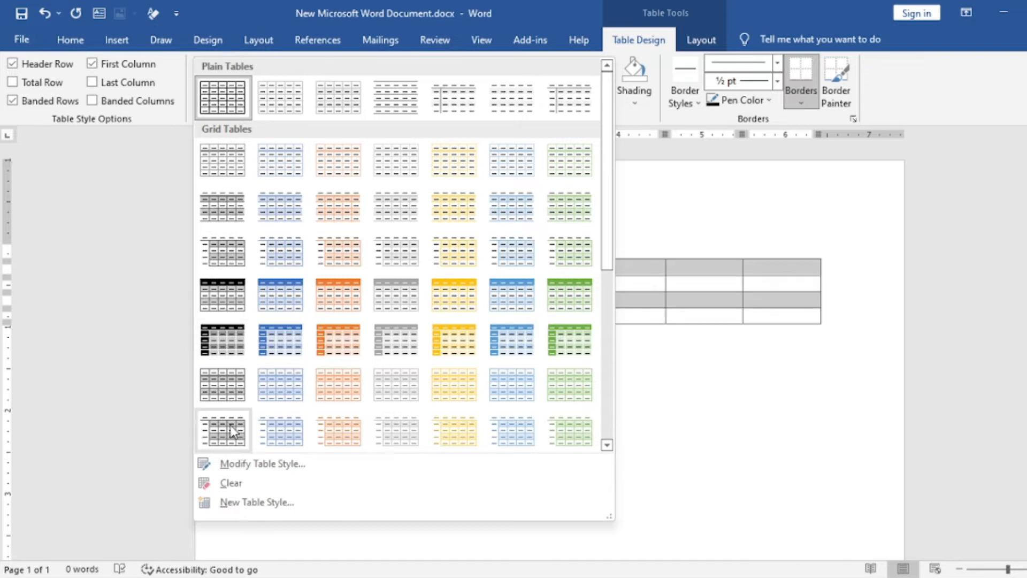
click(227, 329)
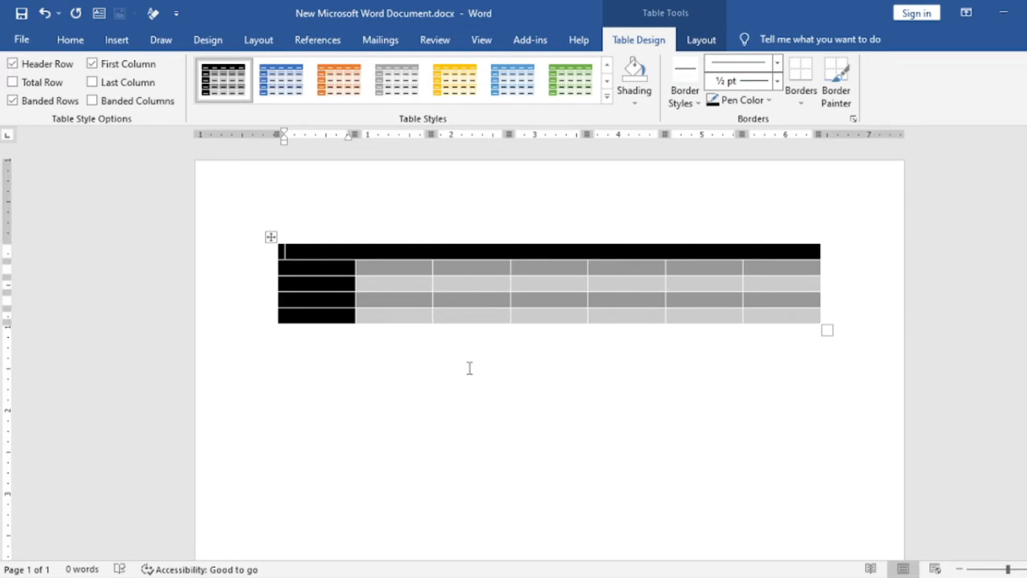
key(ctrl+z)
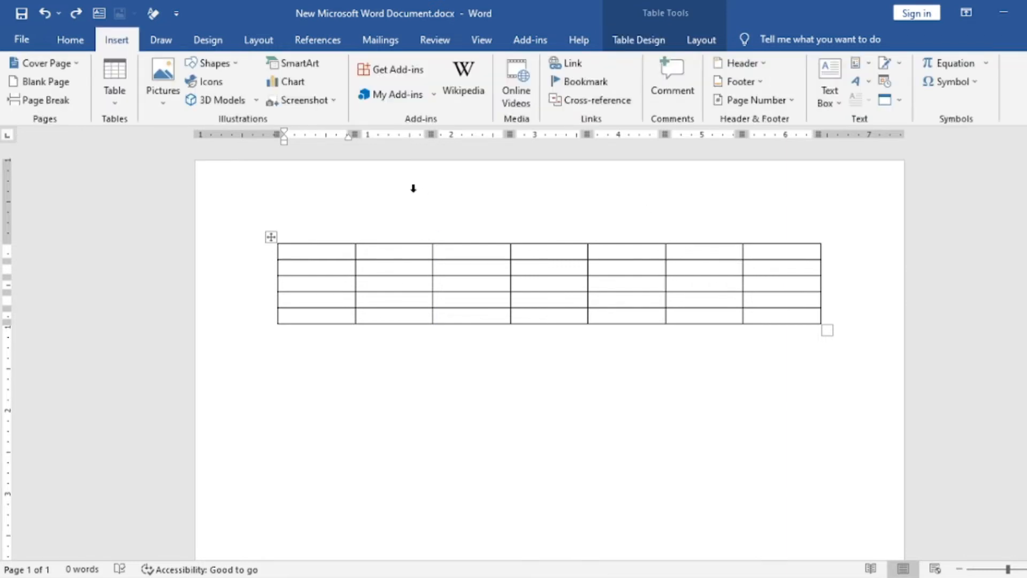
Undo the seven-column table's insertion and insert a table with 4 columns and 4 rows, using automatic fixed column width.
key(ctrl+z)
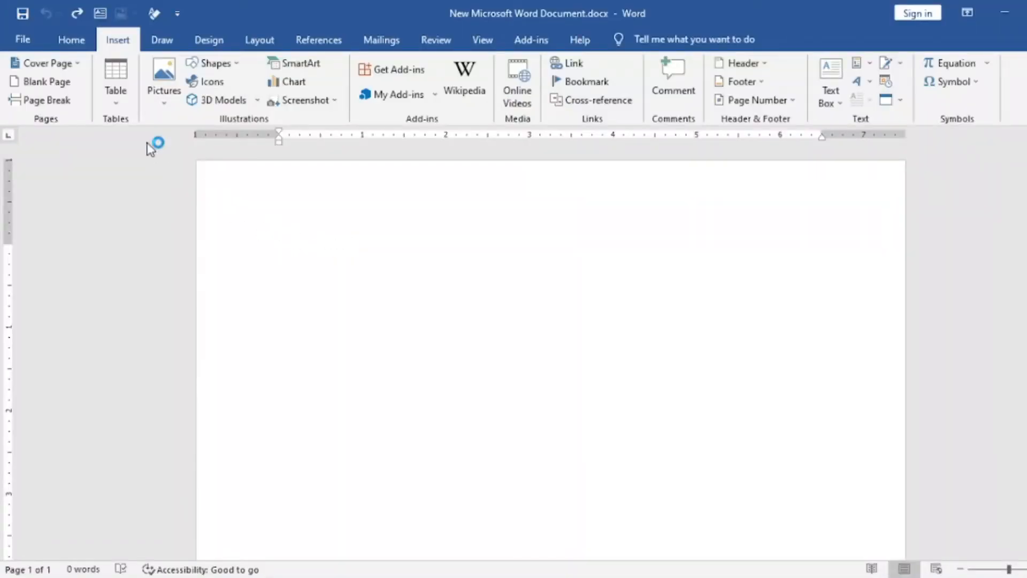
click(116, 101)
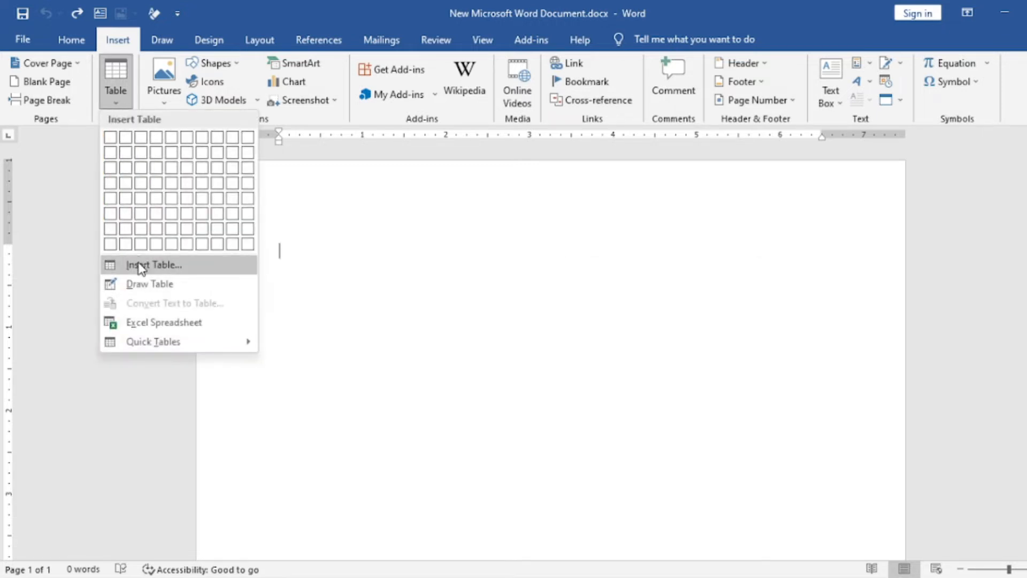
click(161, 269)
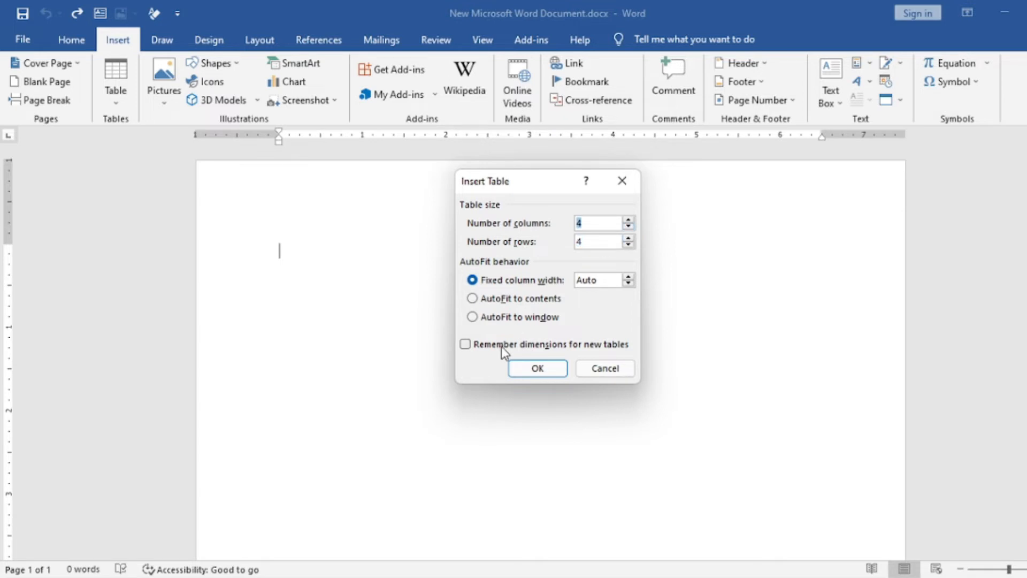
click(536, 369)
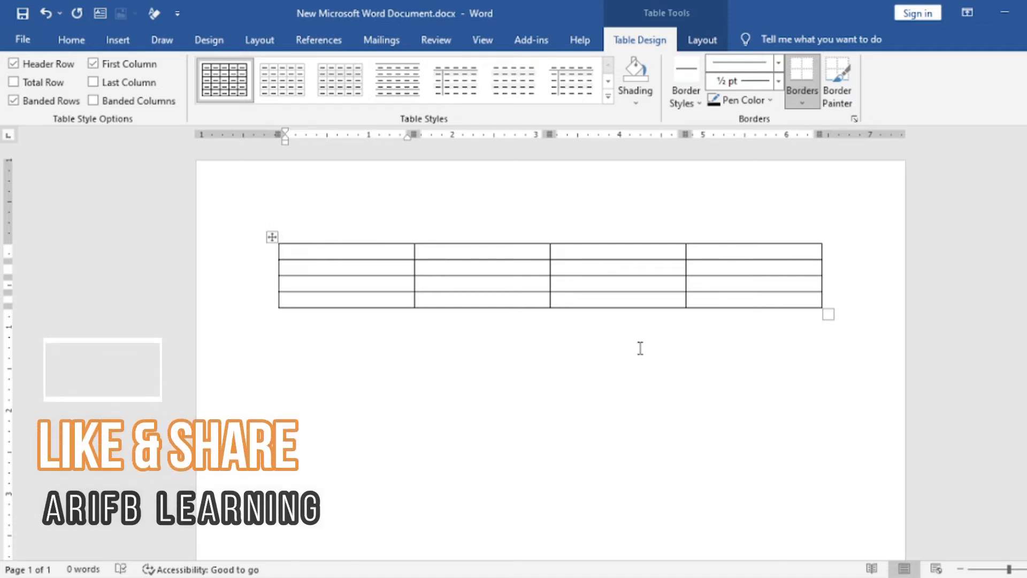
Draw a table outline about 6.45" wide and 1.58" high below the existing table.
click(705, 41)
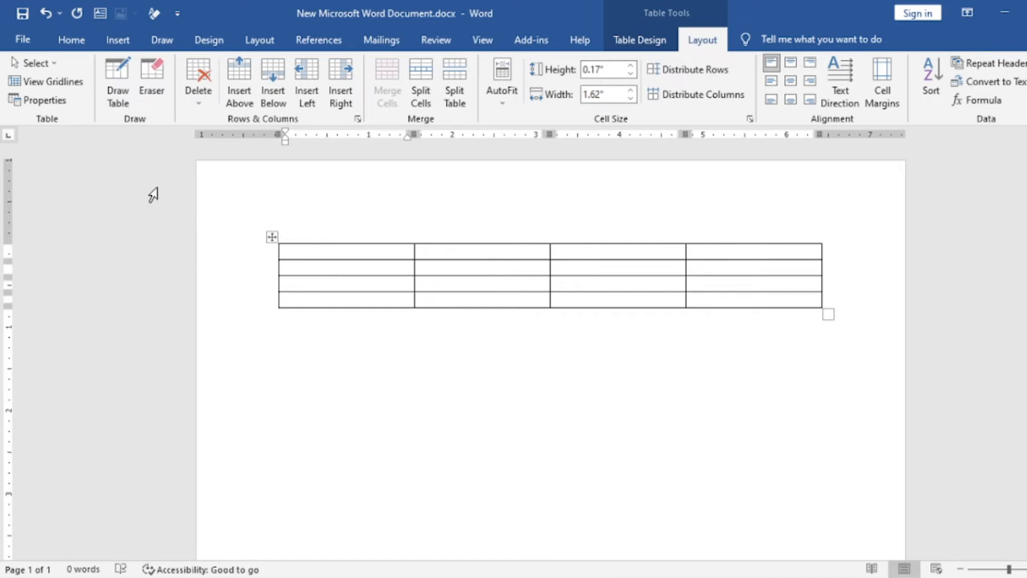
click(114, 89)
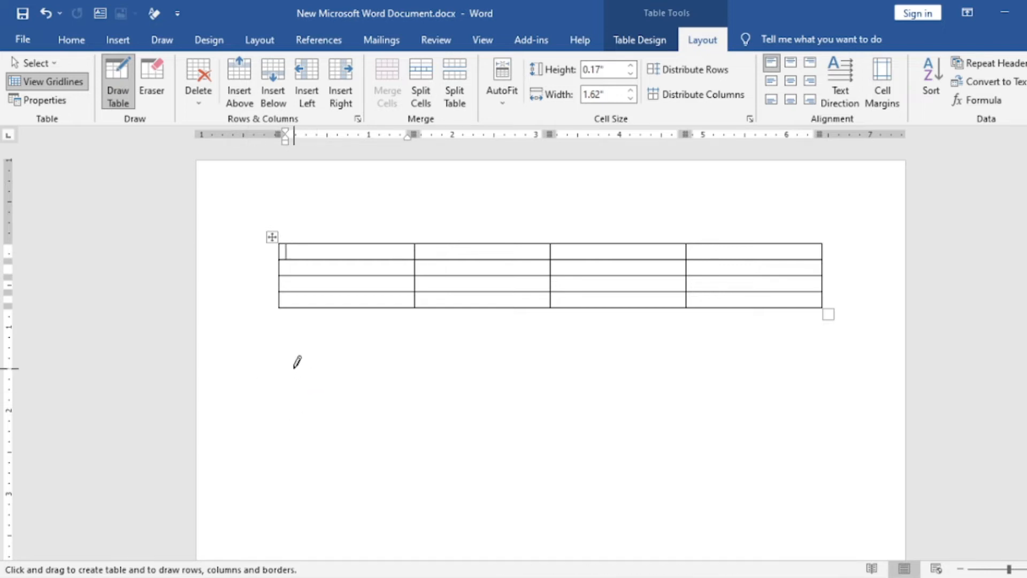
mouse_move(275, 353)
mouse_down()
mouse_move(657, 376)
mouse_move(845, 366)
mouse_move(820, 486)
mouse_move(806, 488)
mouse_up()
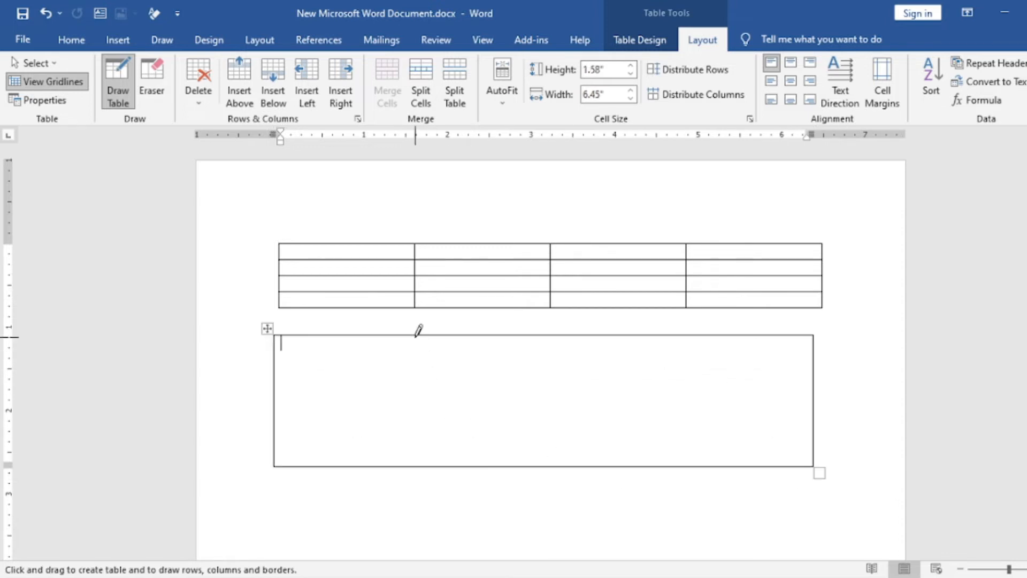
Divide the drawn table into four columns and four rows with three vertical and three horizontal lines.
drag(413, 337, 400, 465)
drag(549, 334, 532, 461)
drag(694, 336, 668, 432)
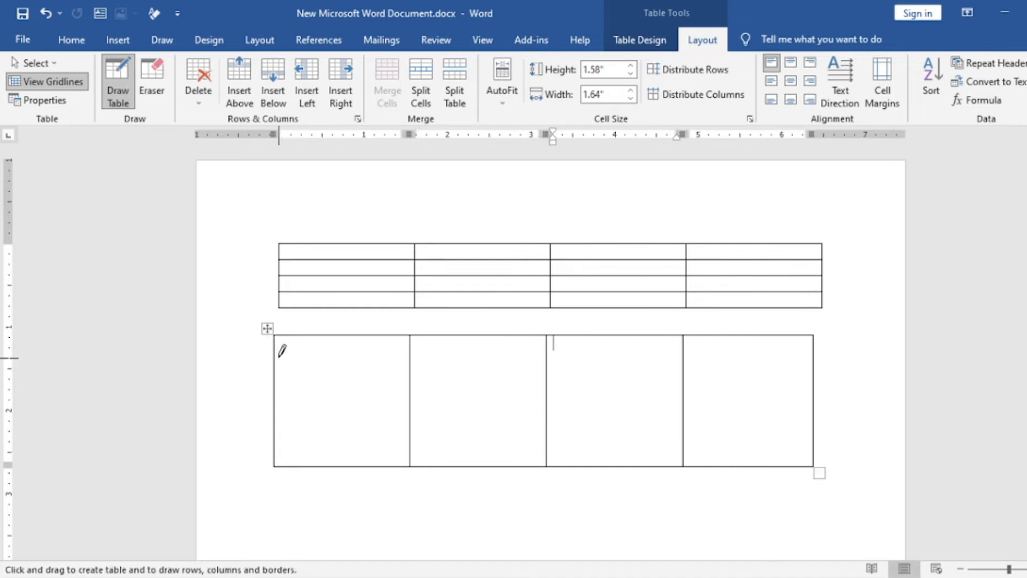
drag(276, 366, 779, 368)
mouse_move(271, 397)
mouse_down()
mouse_move(764, 399)
mouse_move(754, 400)
mouse_up()
drag(274, 428, 798, 428)
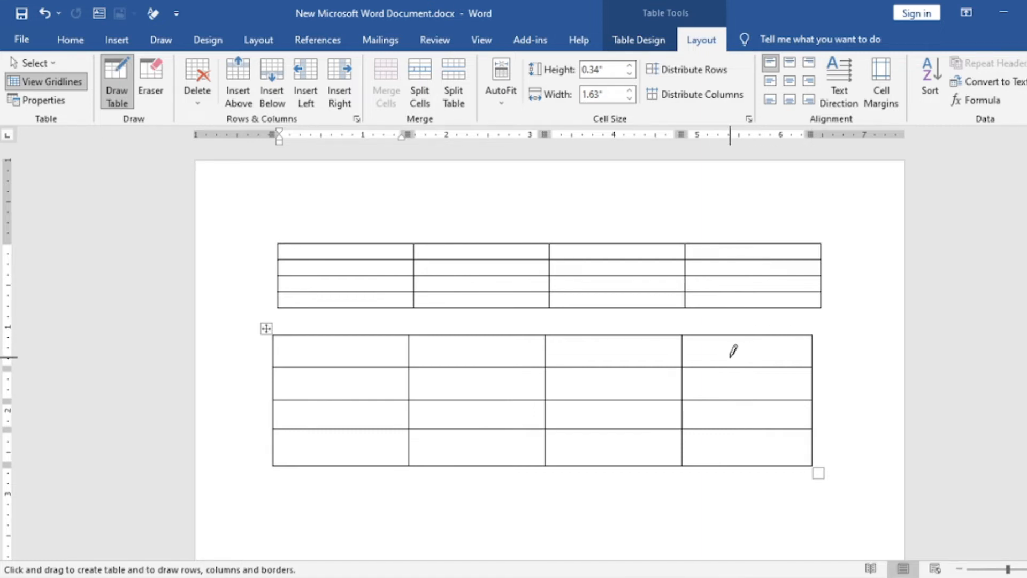
key(Escape)
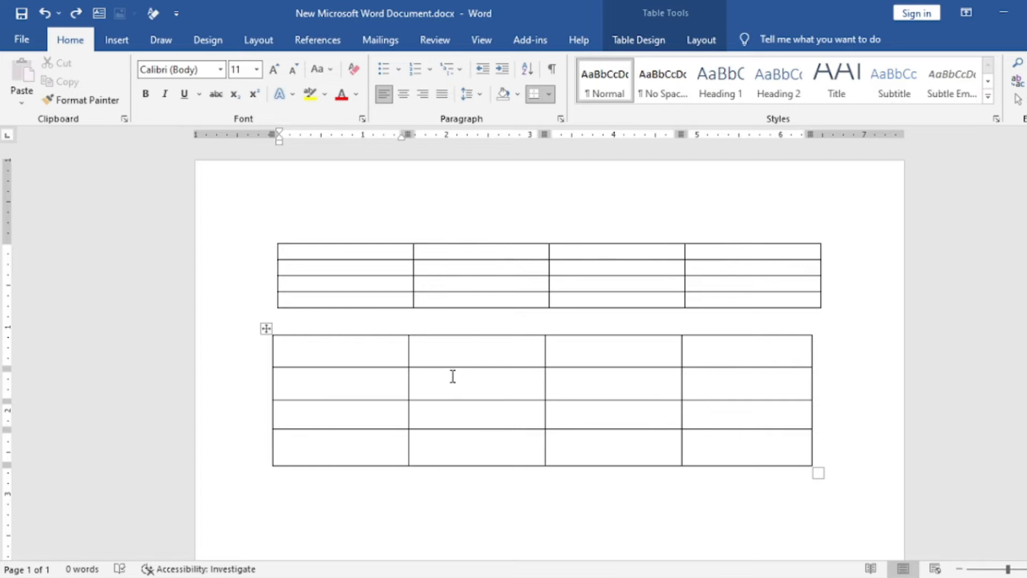
Delete the upper 4-by-4 table, keeping the hand-drawn one.
click(320, 268)
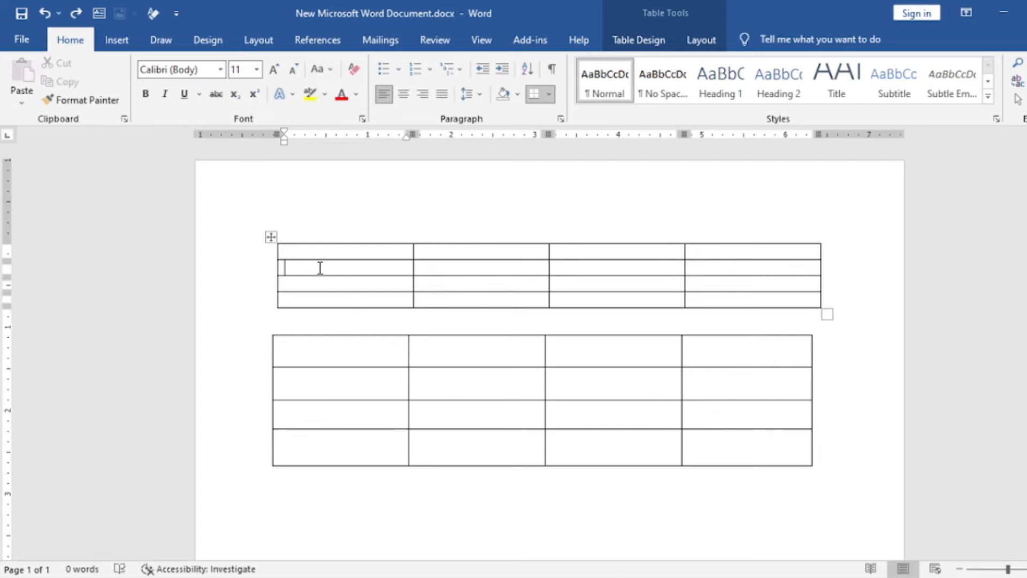
click(269, 236)
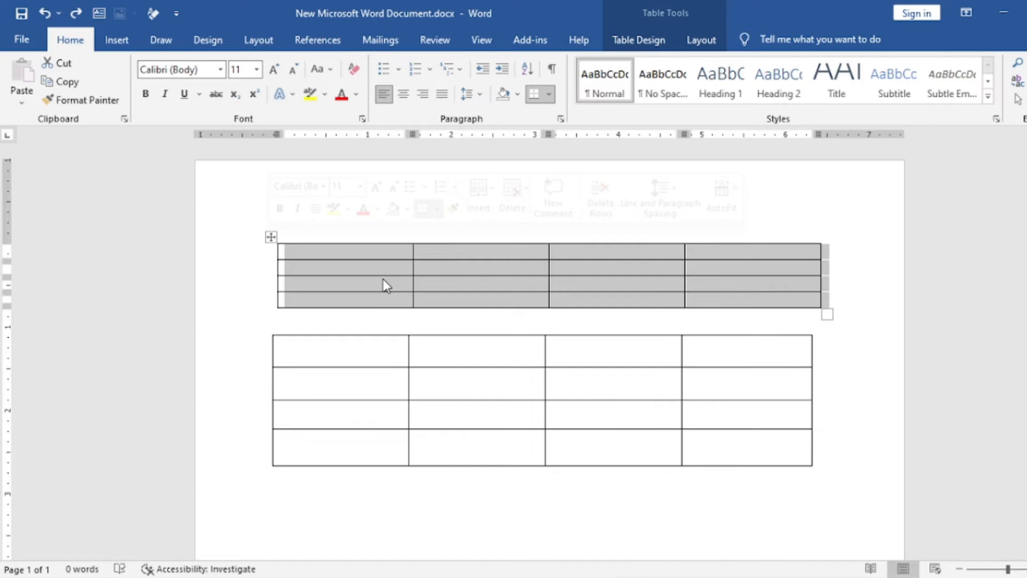
key(BackSpace)
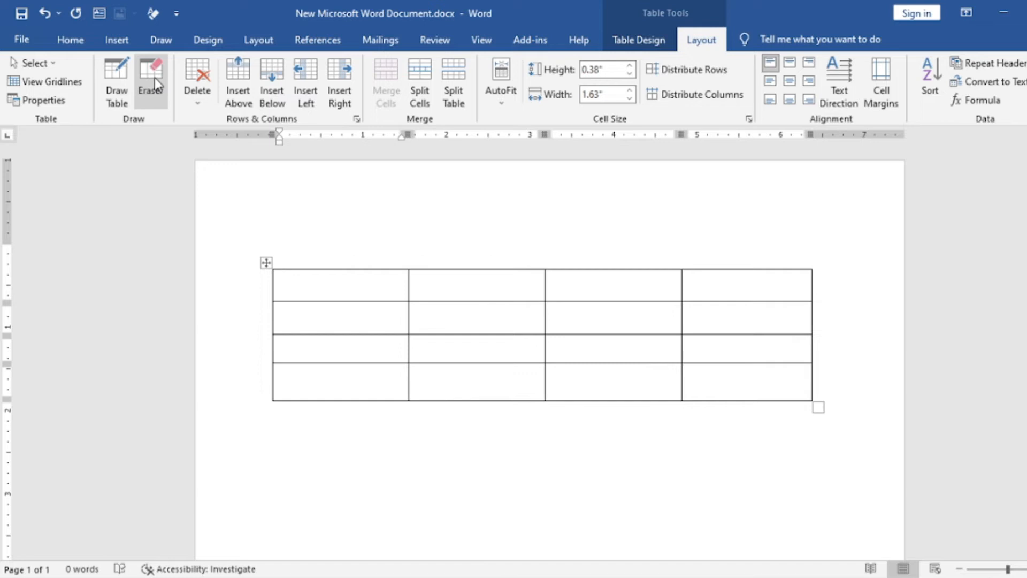
Try erasing the partitions between the first two cells in rows two and four, and across the third column's top three cells.
click(155, 81)
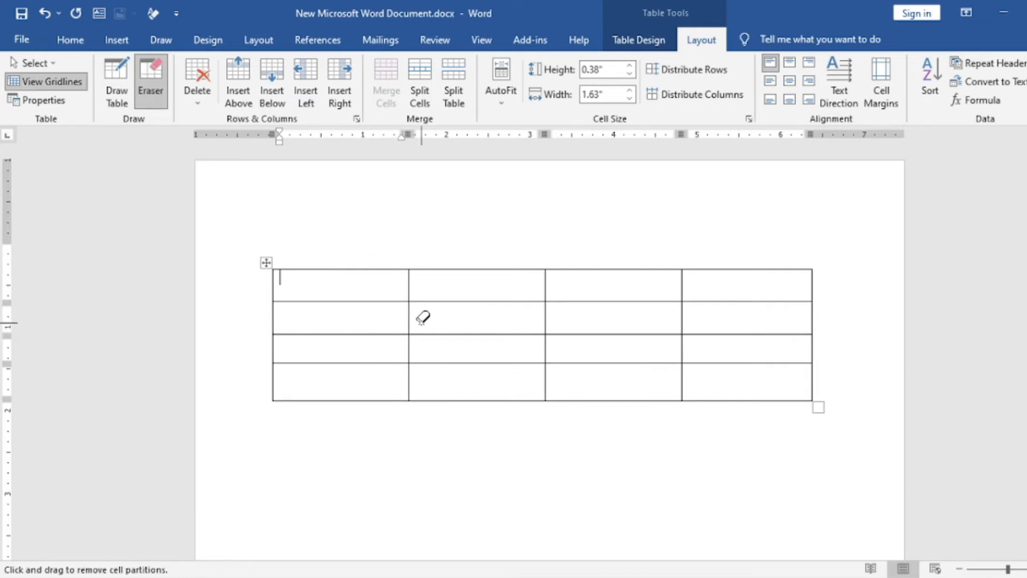
drag(421, 317, 395, 319)
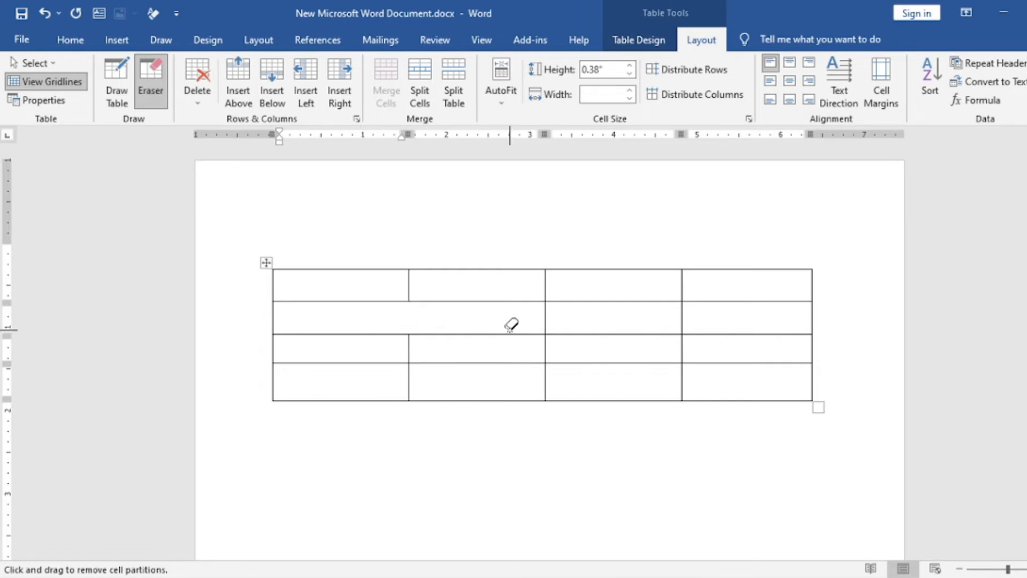
mouse_move(621, 292)
mouse_down()
mouse_move(626, 313)
mouse_move(609, 346)
mouse_up()
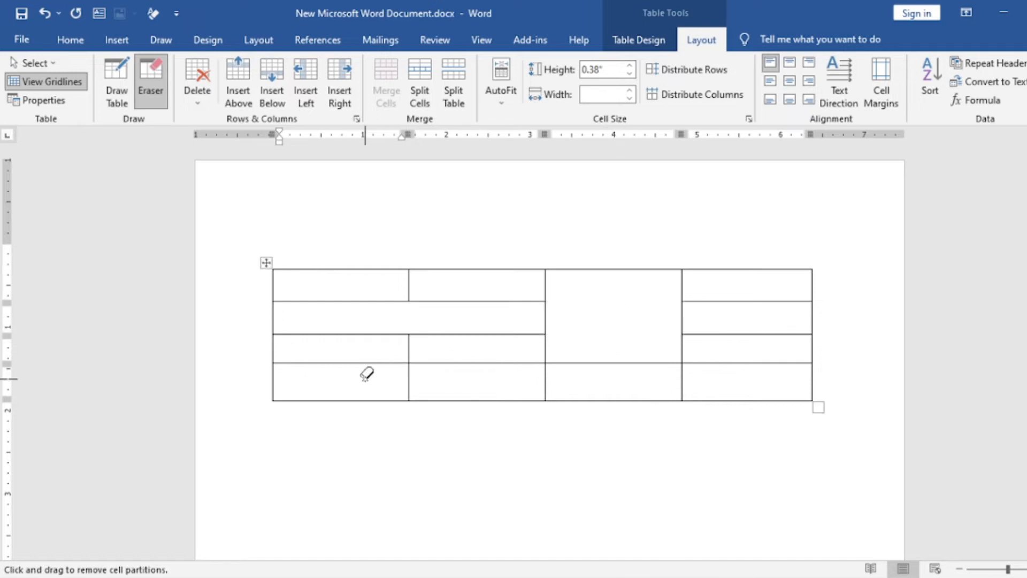
drag(409, 375, 429, 370)
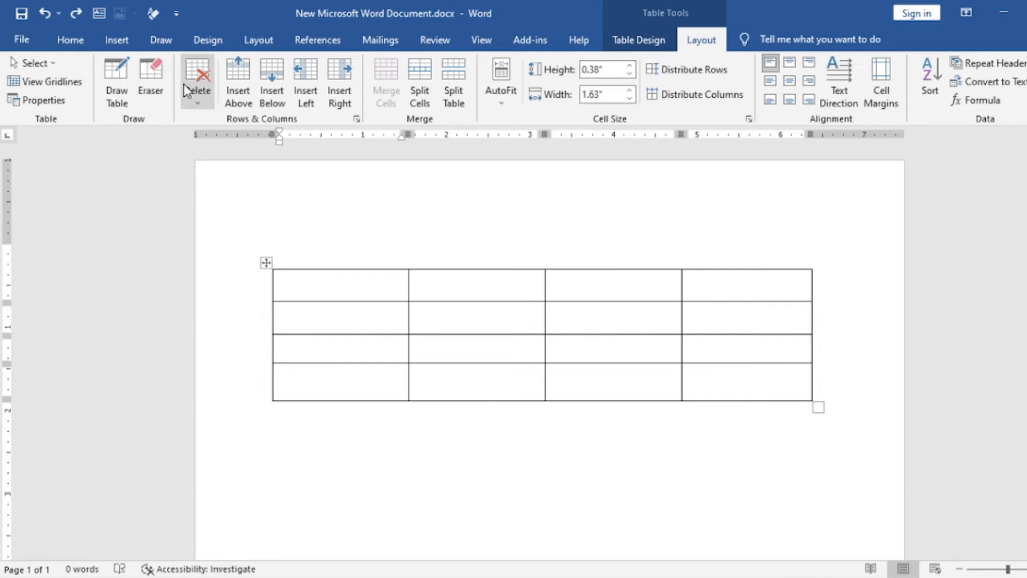
Delete the table's first column and its first row.
click(199, 109)
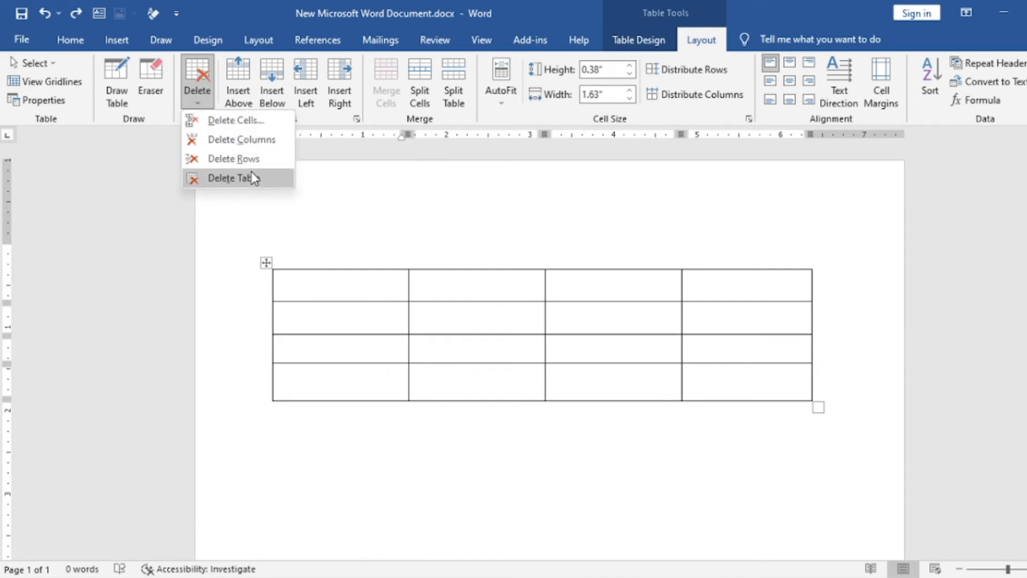
click(261, 140)
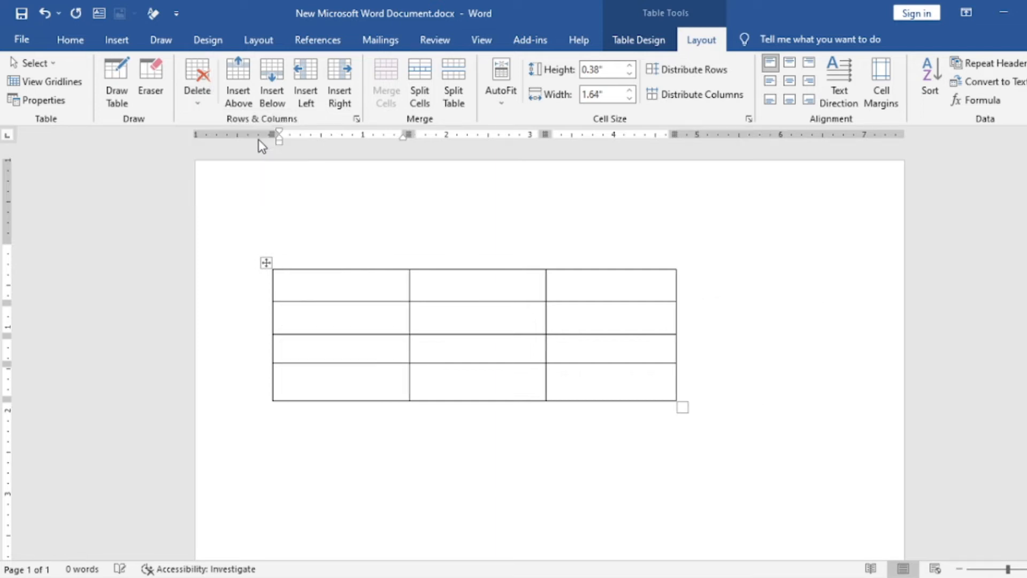
click(198, 104)
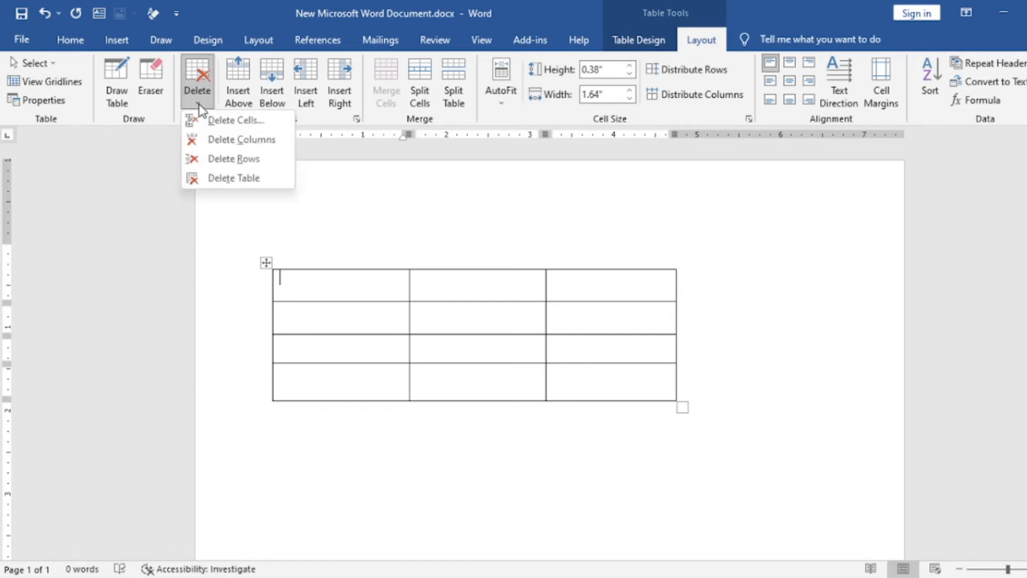
click(216, 159)
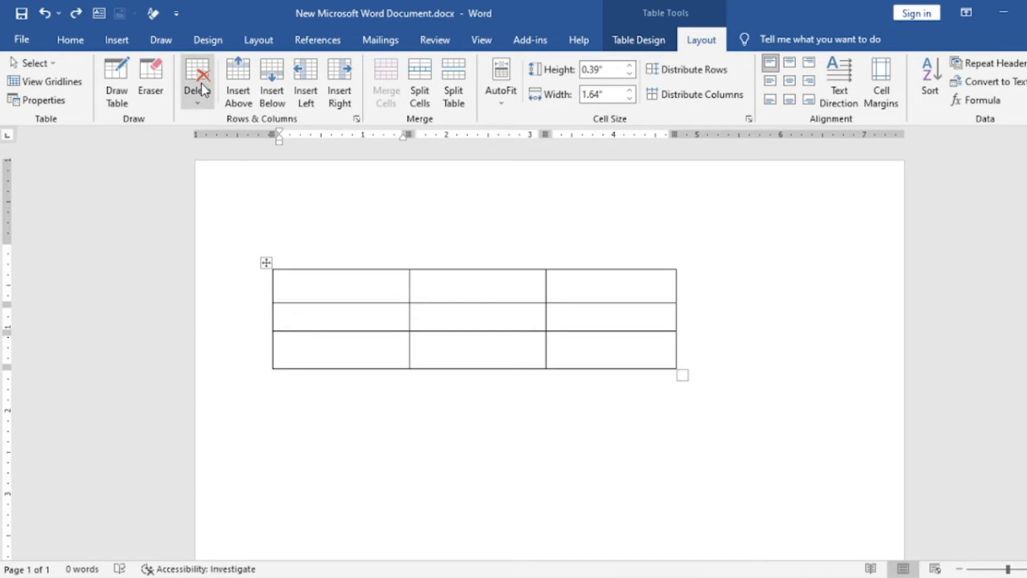
Insert a row above the table's first row, and another row directly below the new first row.
click(239, 89)
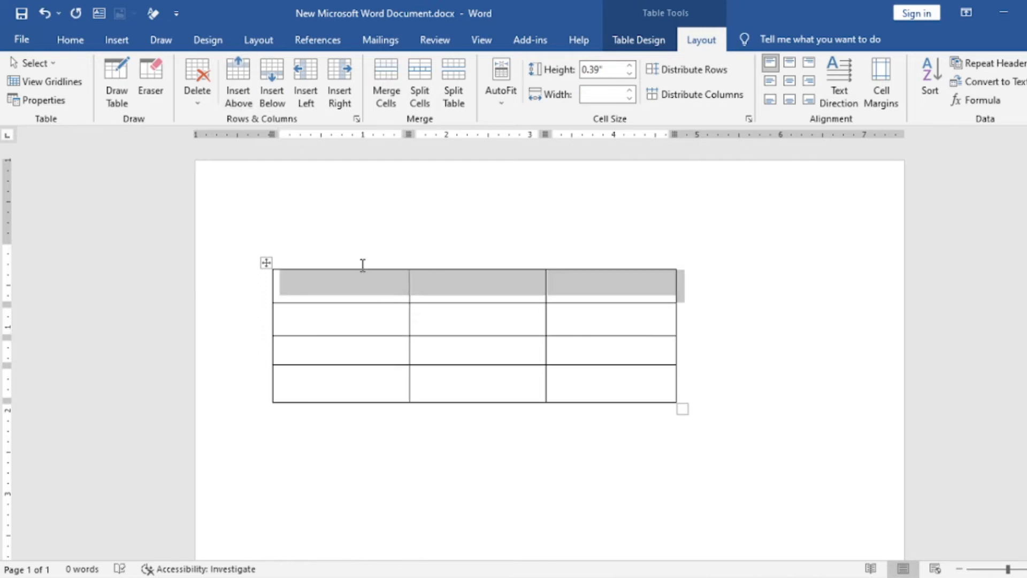
click(445, 266)
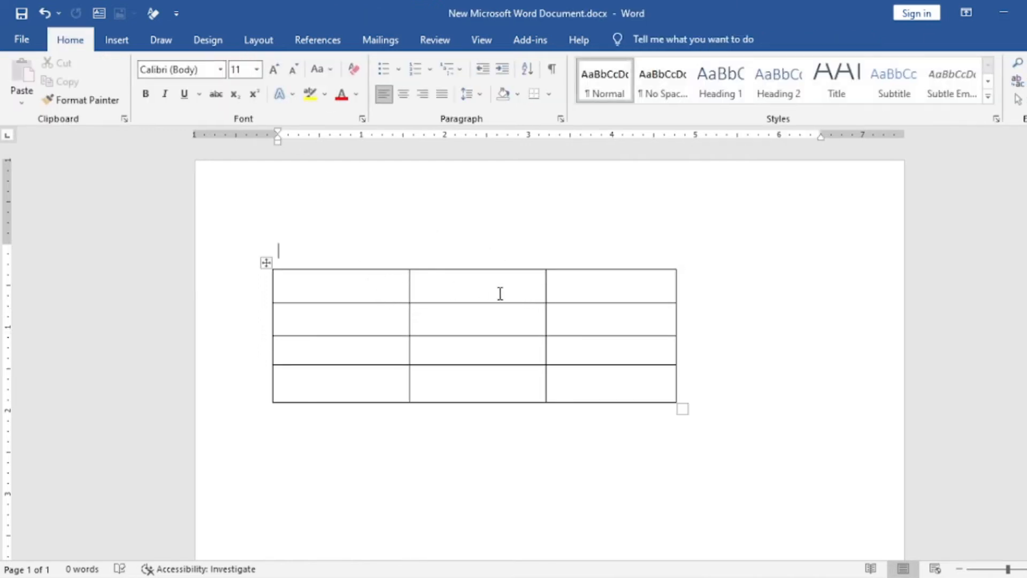
click(381, 278)
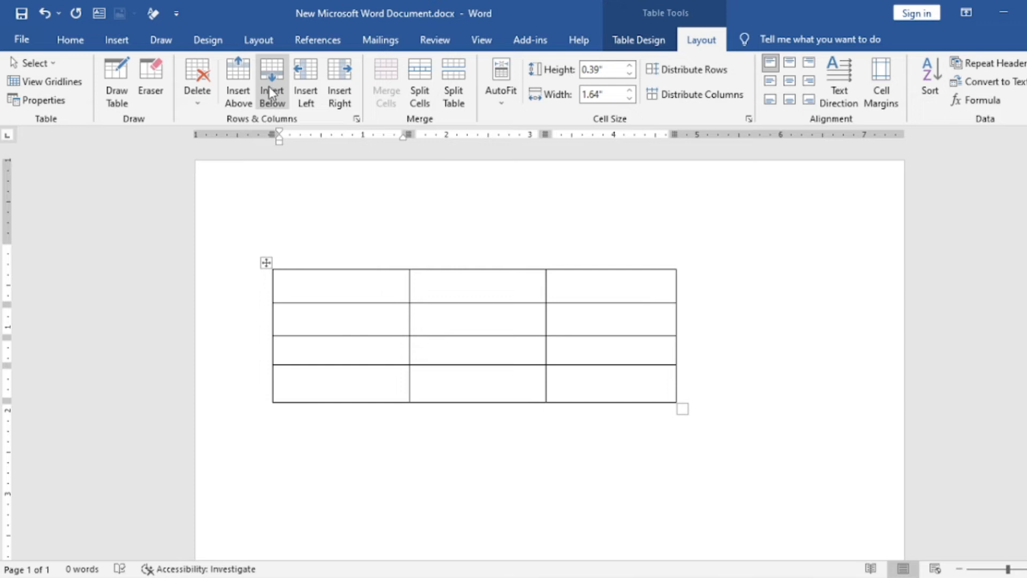
click(271, 74)
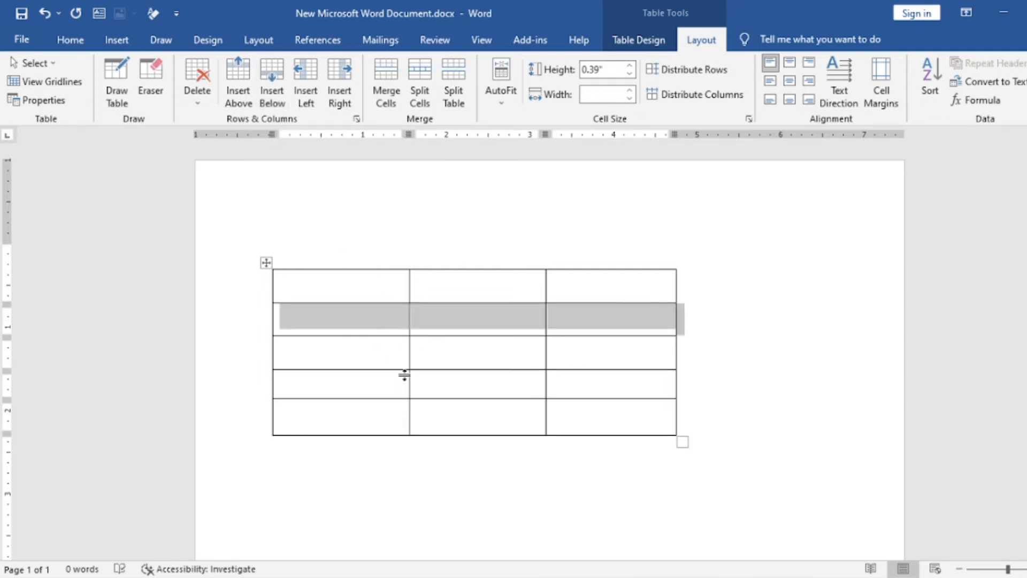
Insert a column to the left of the table's first column, and another to the right of the new first column.
click(387, 407)
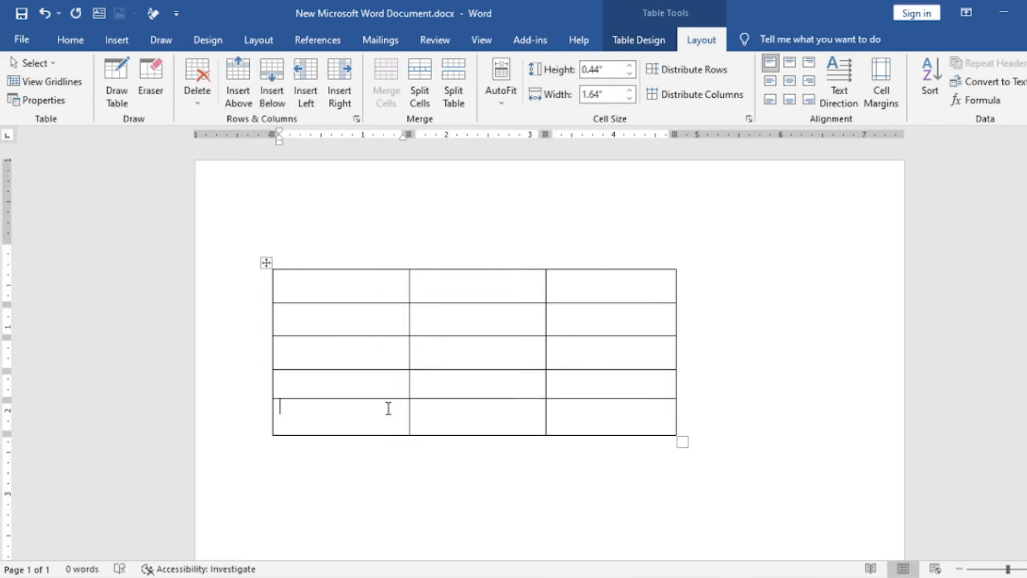
click(306, 92)
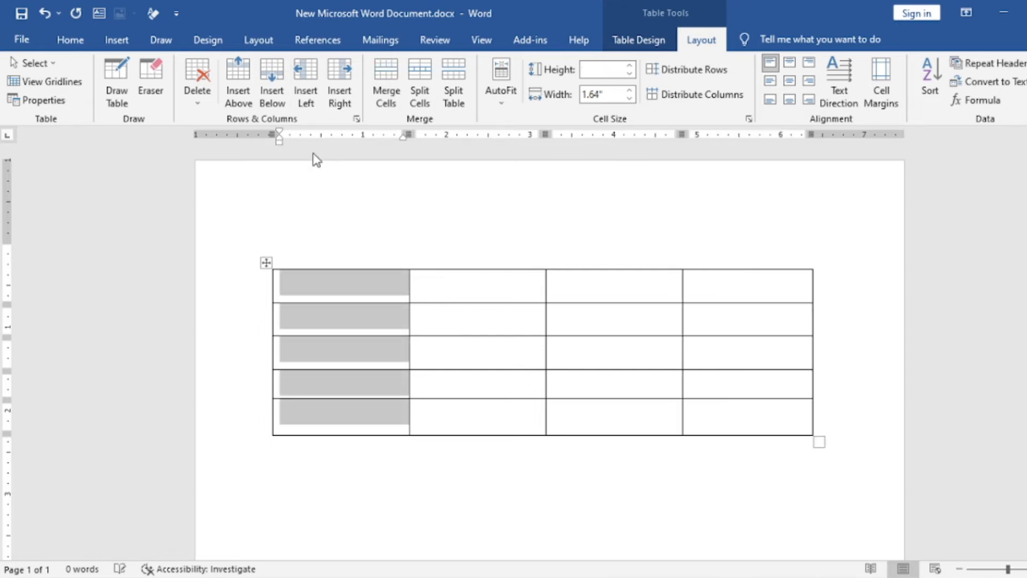
click(363, 451)
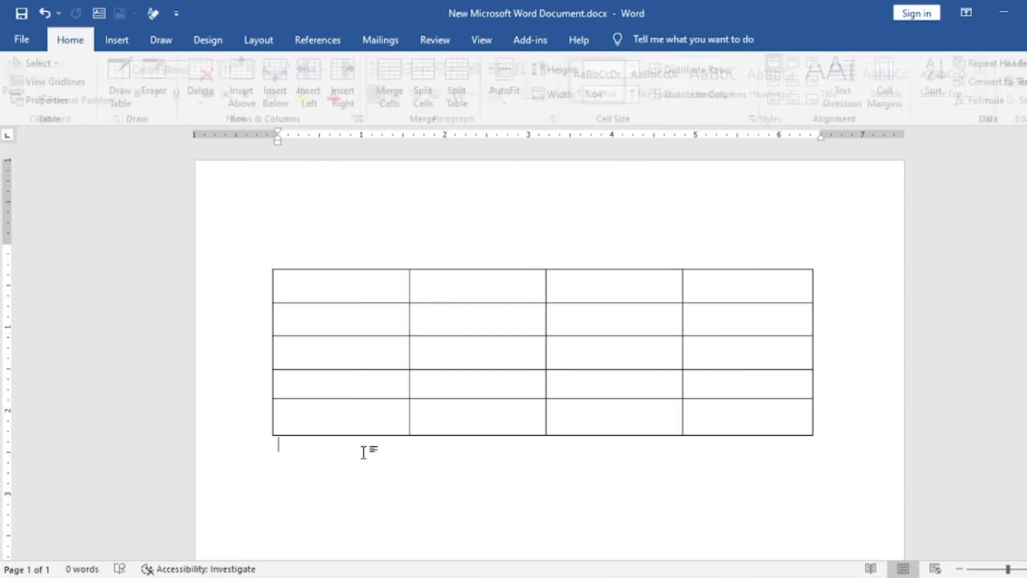
click(367, 283)
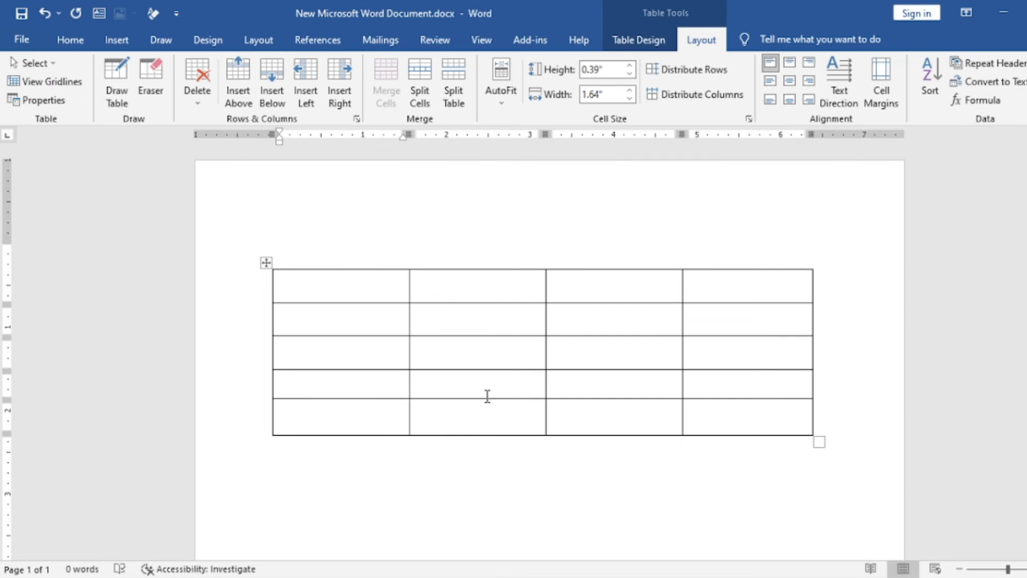
click(337, 95)
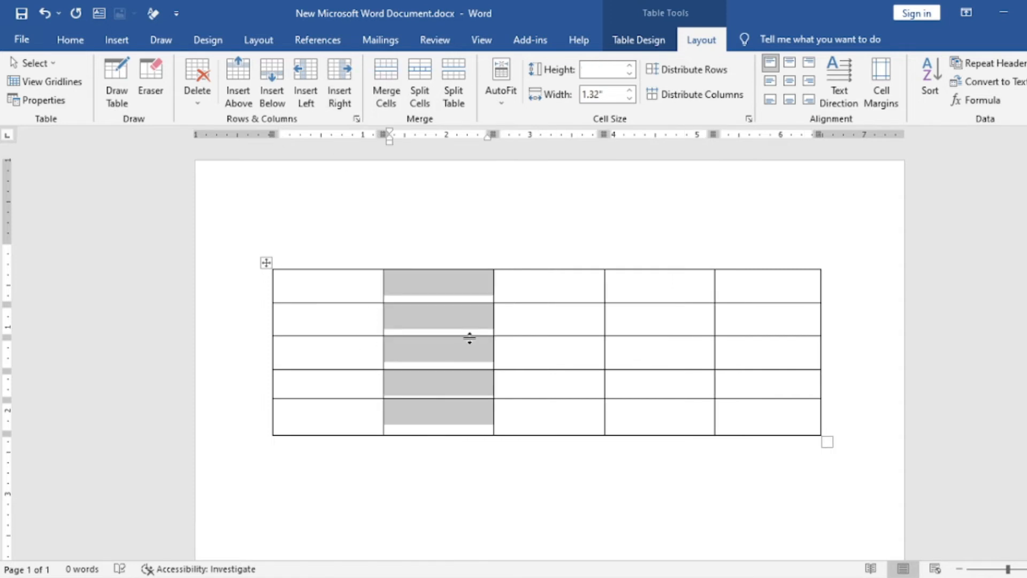
click(548, 319)
click(632, 328)
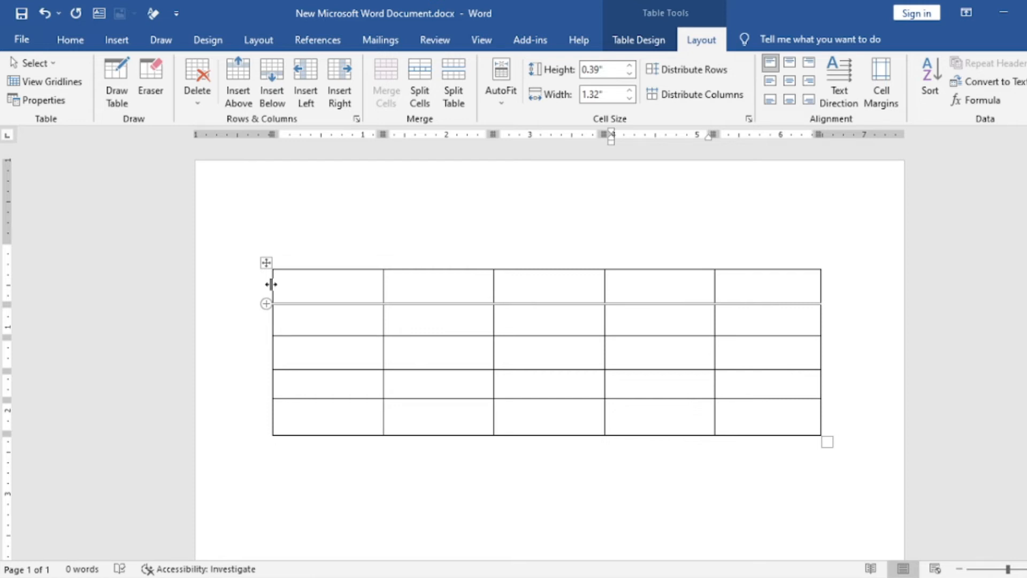
Try resizing the table by moving its left edge and first column divider inward and lowering the bottom borders of rows one and two.
drag(272, 284, 314, 289)
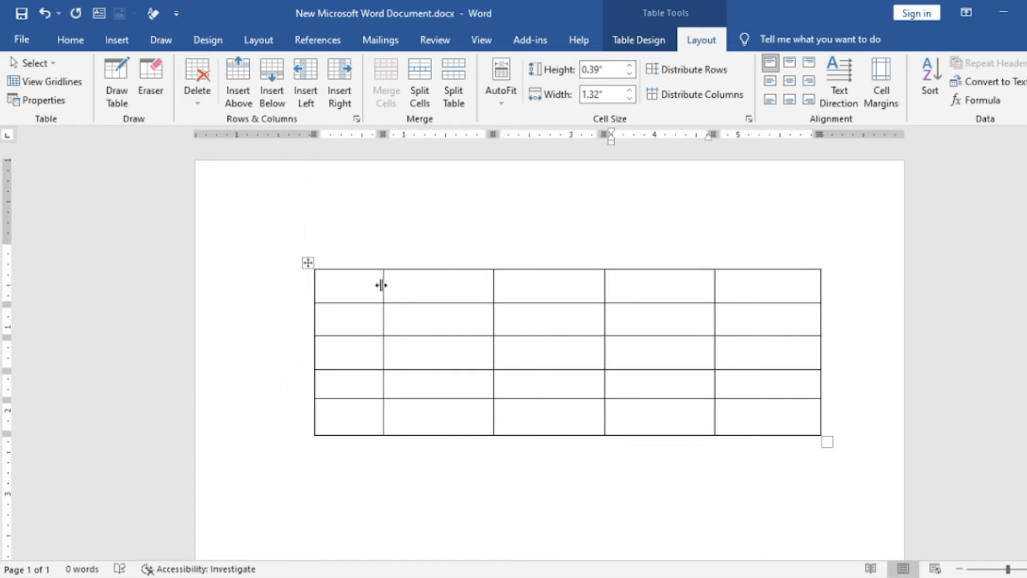
drag(384, 287, 414, 292)
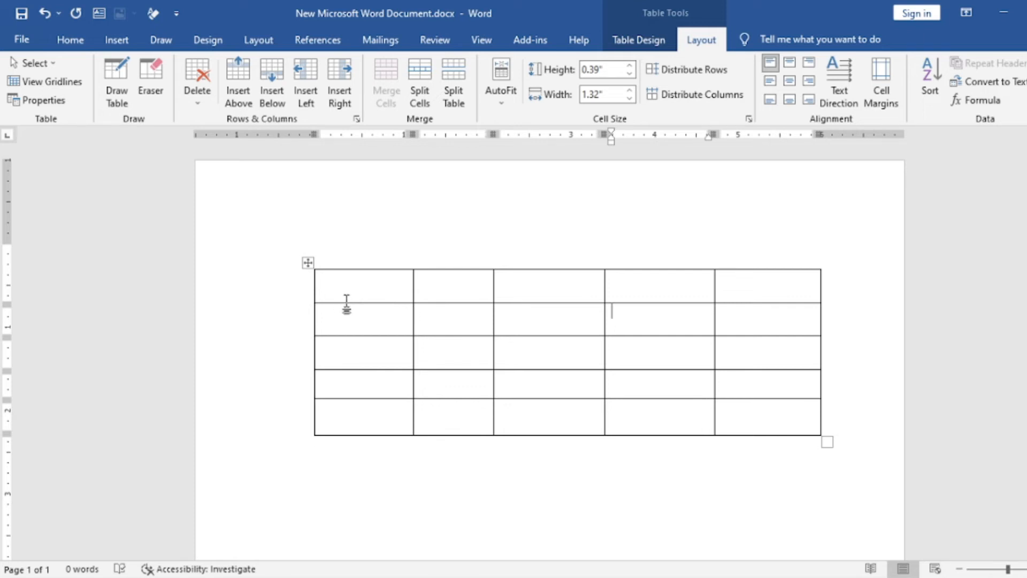
drag(347, 304, 347, 317)
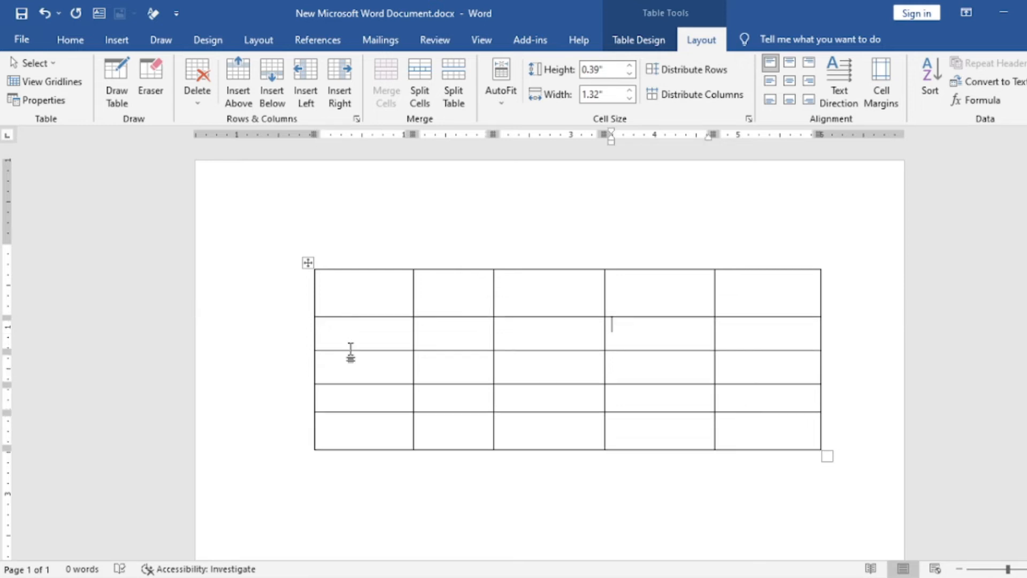
drag(350, 352, 348, 362)
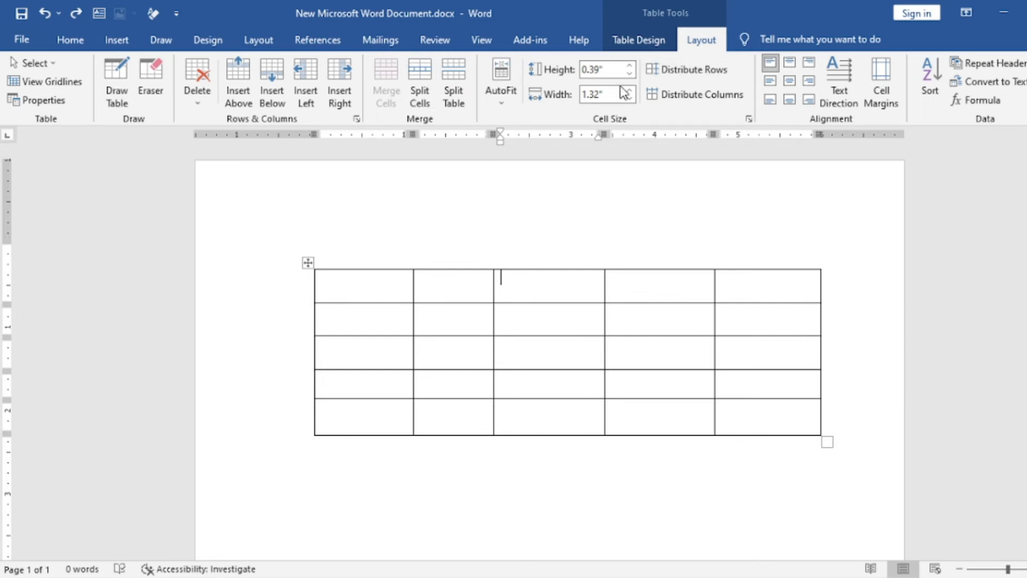
Try splitting the third cell of the first row into 3 columns and 2 rows.
click(427, 93)
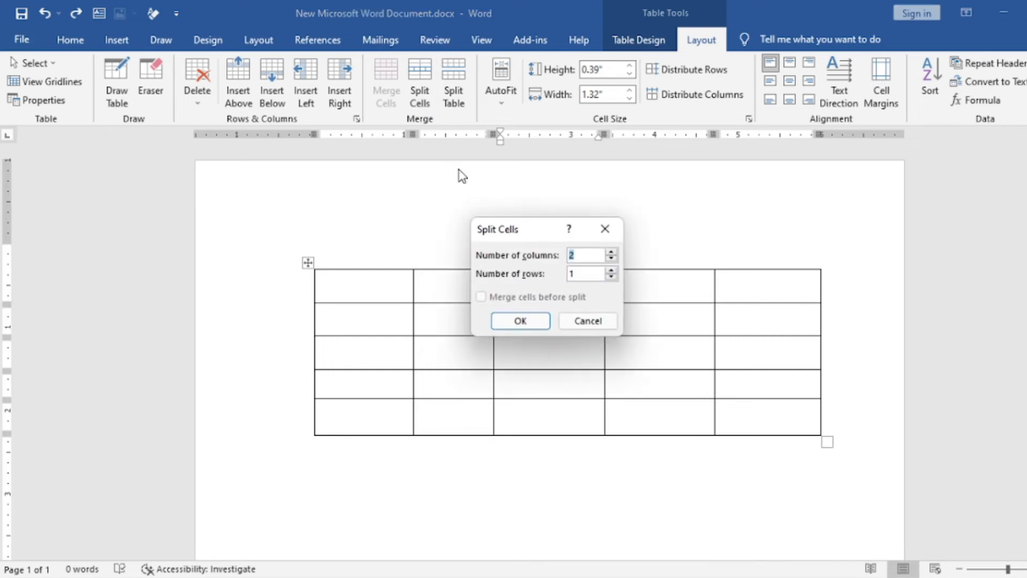
click(612, 251)
click(611, 270)
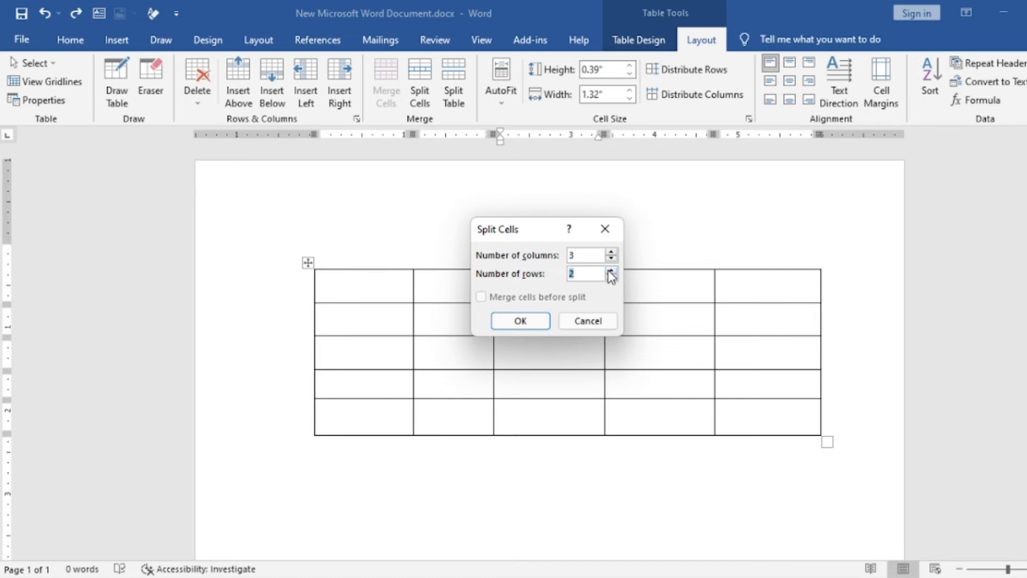
click(509, 320)
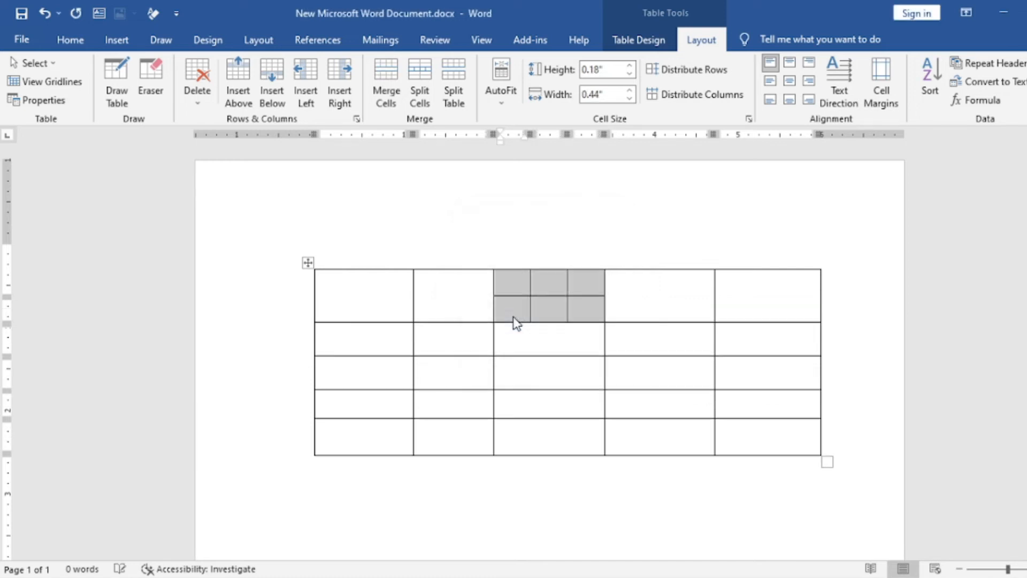
click(567, 349)
click(665, 303)
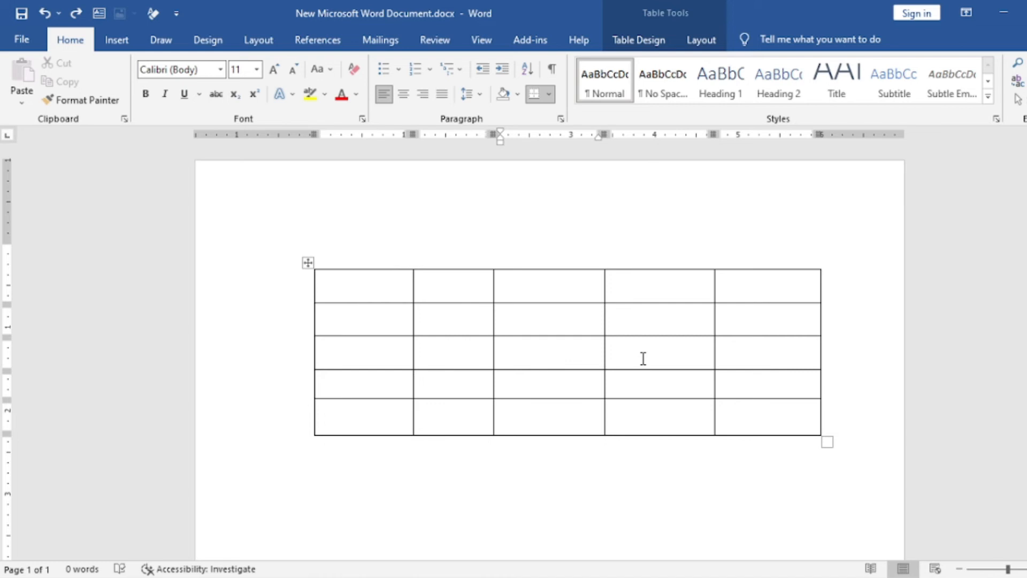
Split the table in two above its third row, then undo the split.
click(701, 42)
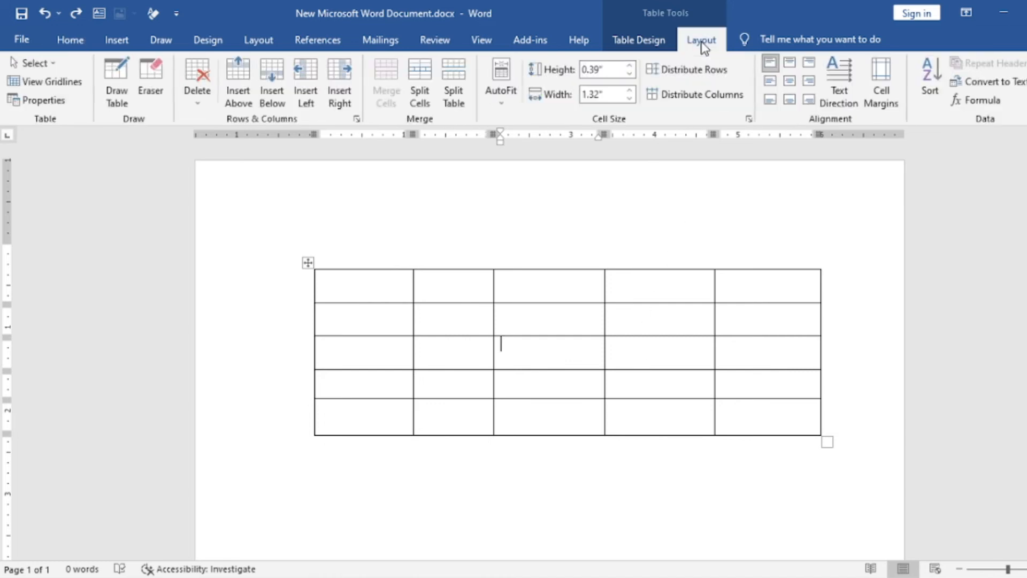
click(454, 76)
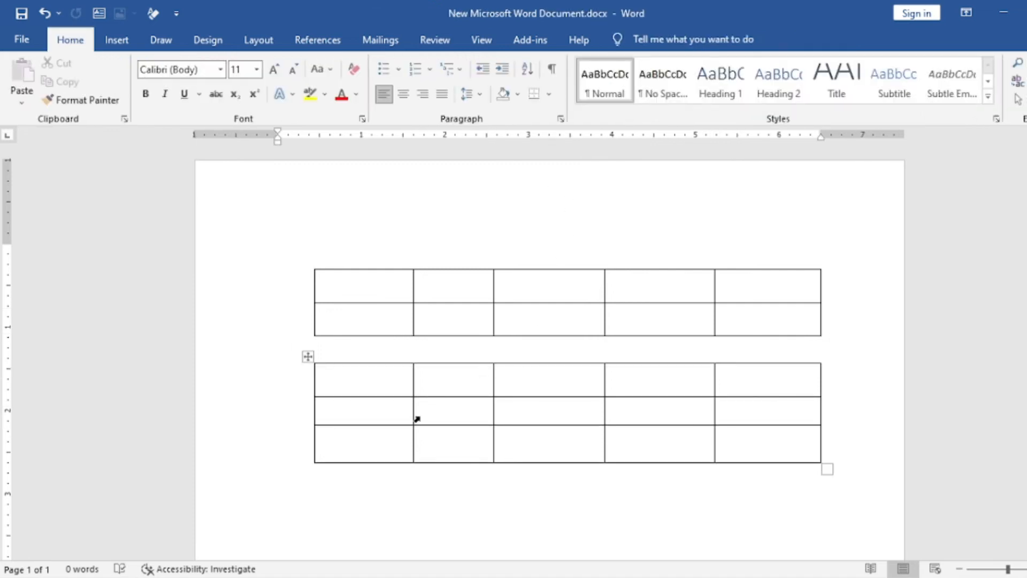
click(375, 411)
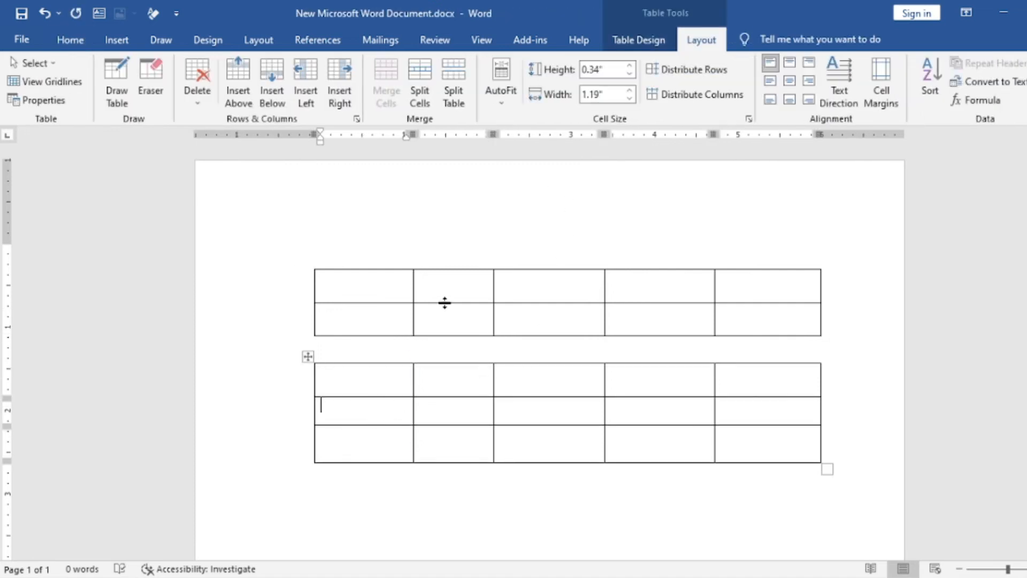
key(ctrl+z)
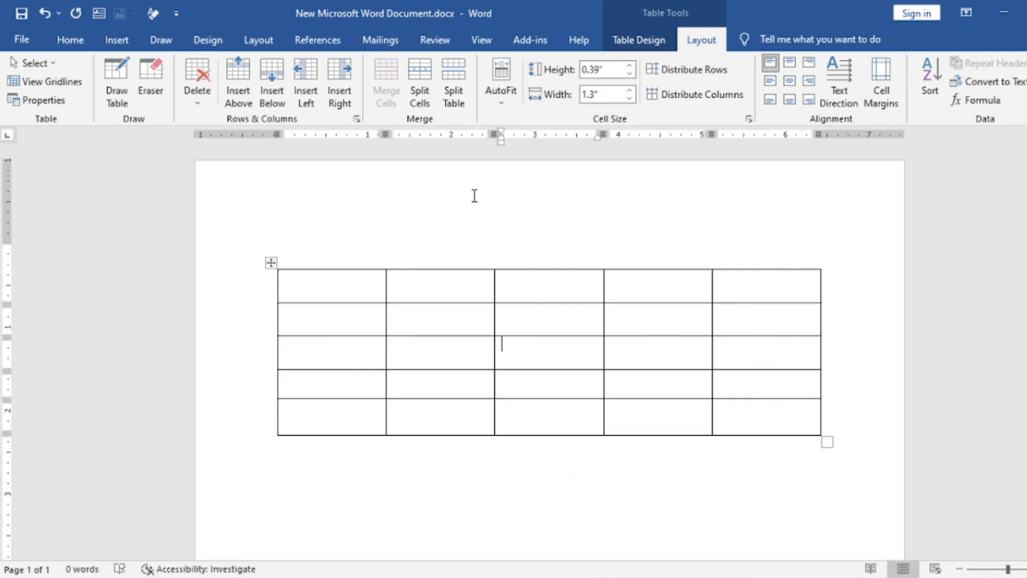
Apply AutoFit Contents to the table, then fit it to the page width with AutoFit Window.
click(499, 104)
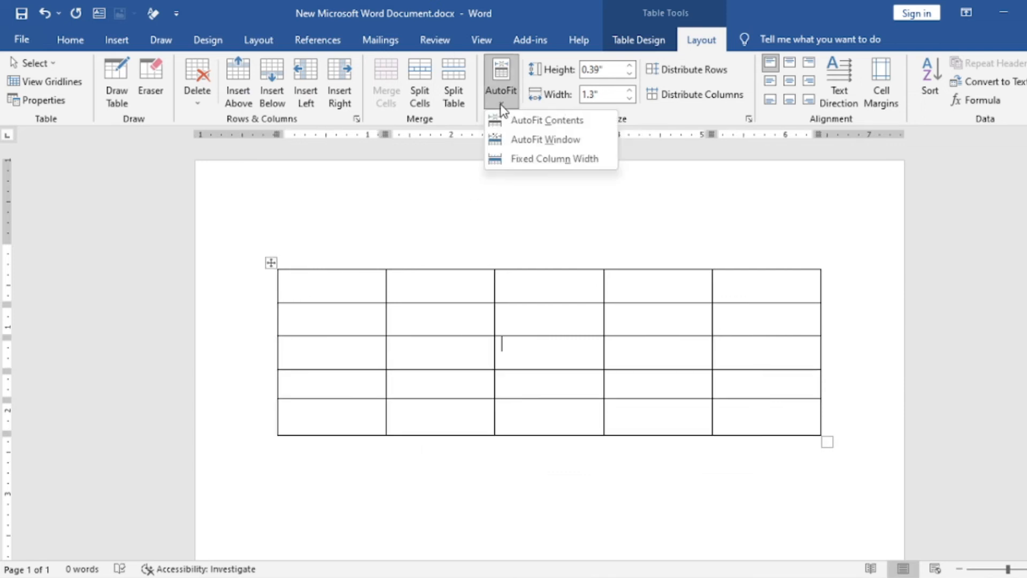
click(554, 122)
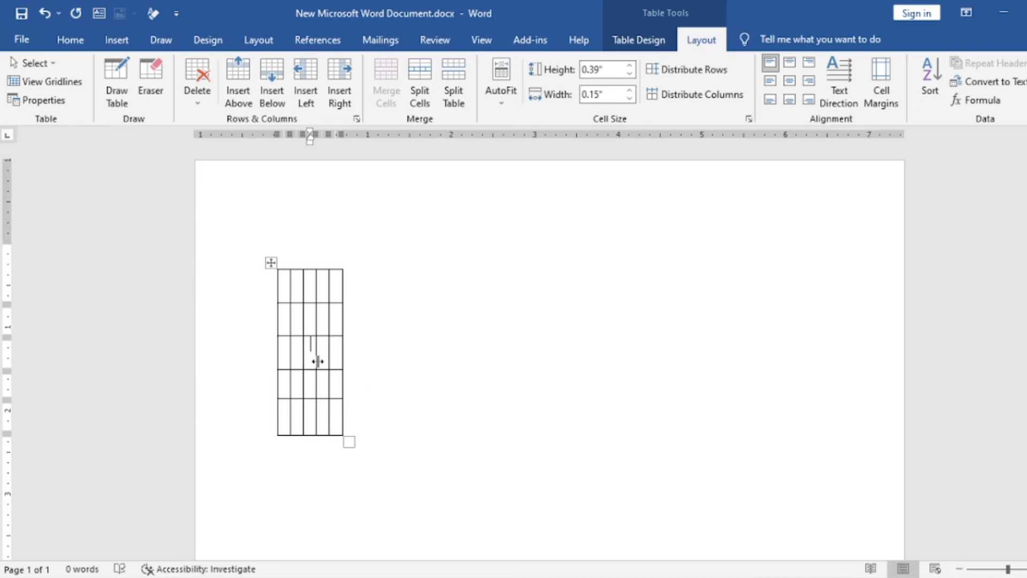
click(501, 104)
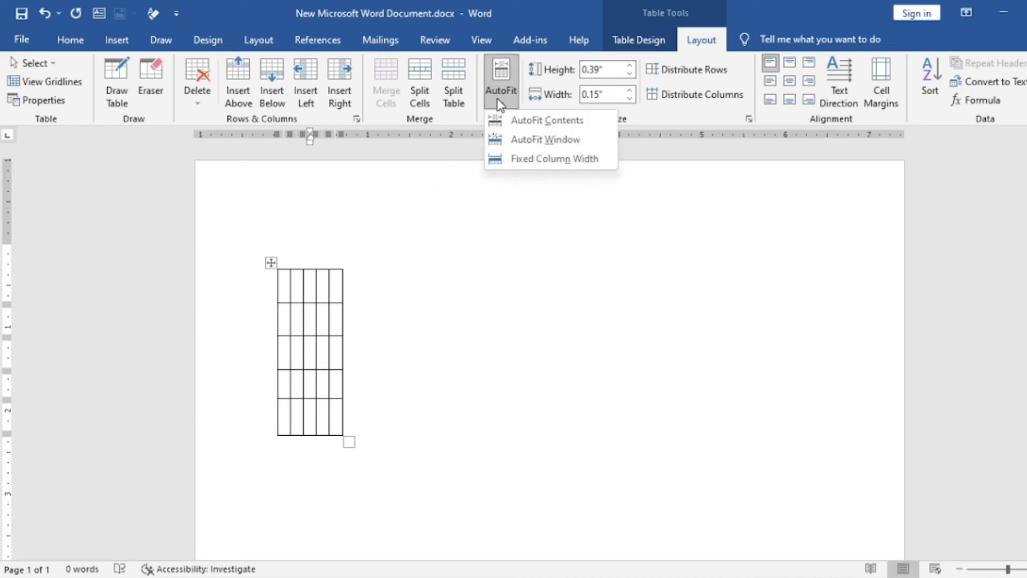
click(561, 143)
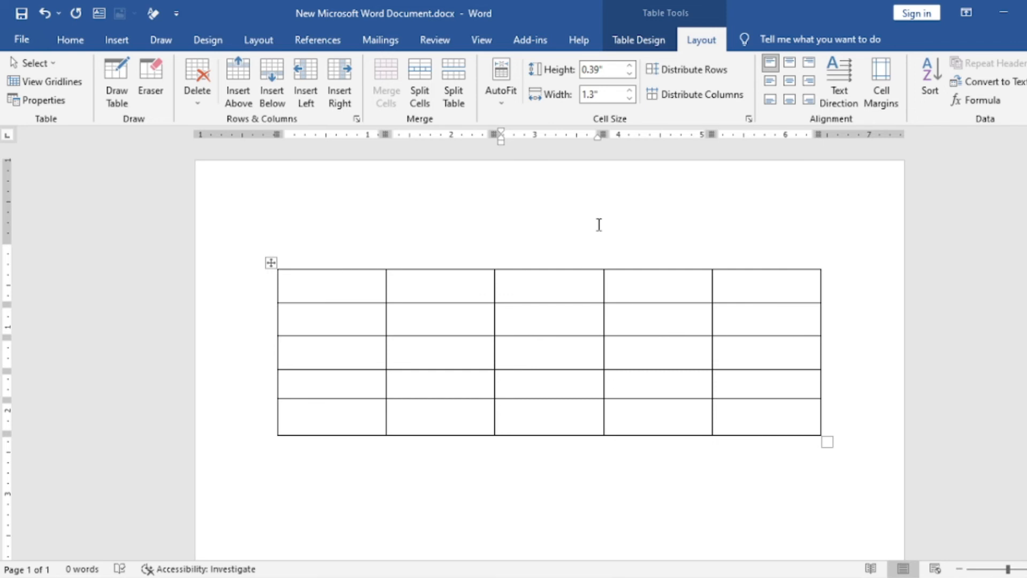
key(ctrl+z)
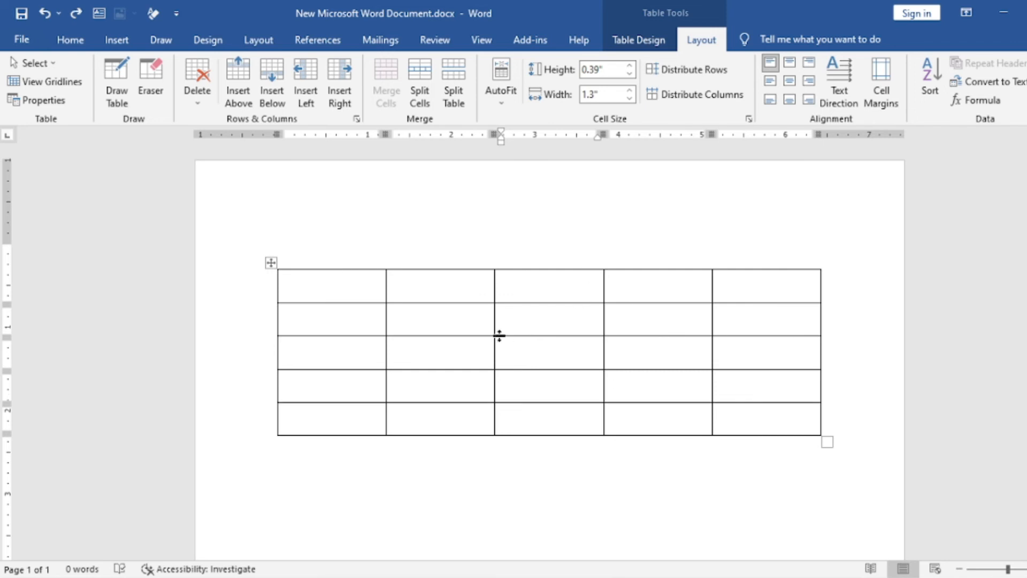
Enter "ArifB Learning" in the second cell of the table's first row.
click(458, 287)
key(Caps_Lock)
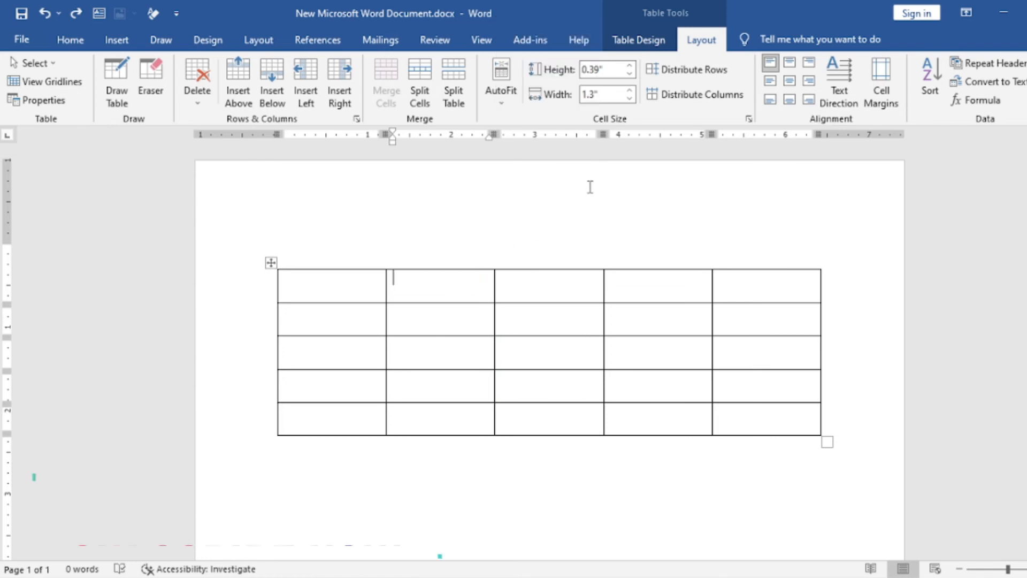
text(A)
key(Caps_Lock)
text(ri)
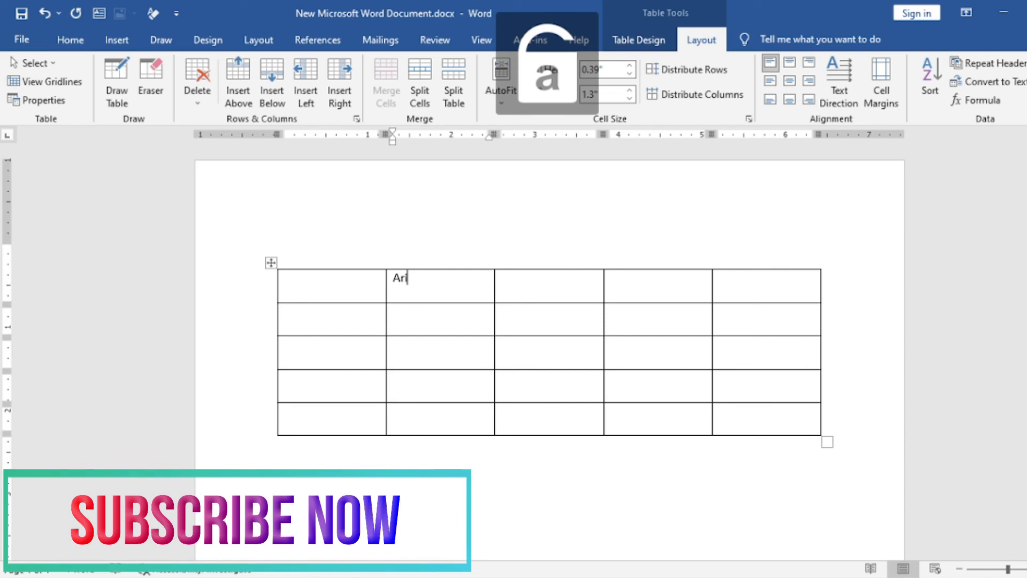
text(fB Learning)
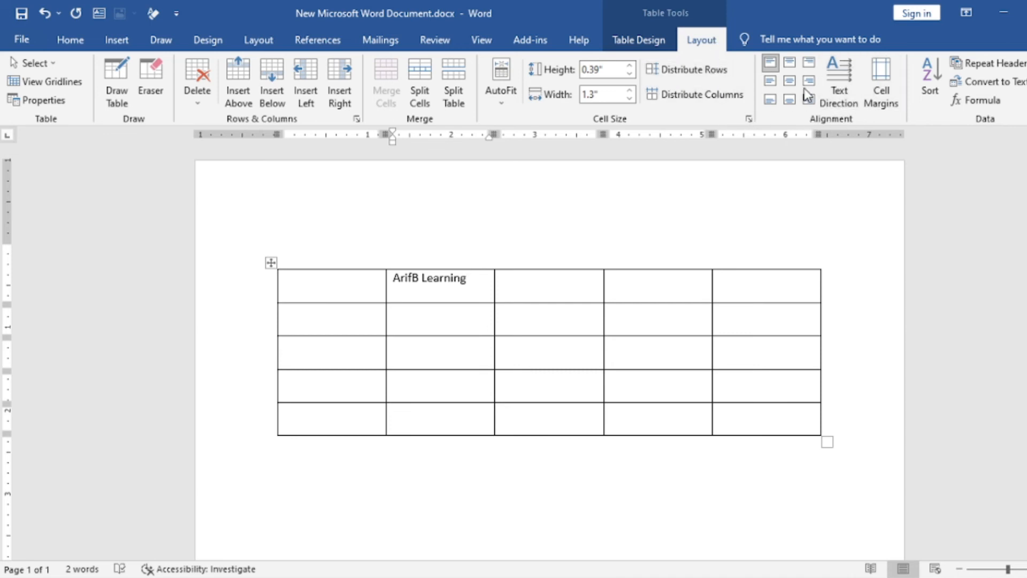
Rotate the "ArifB Learning" cell text through both vertical directions and return it to horizontal.
click(830, 75)
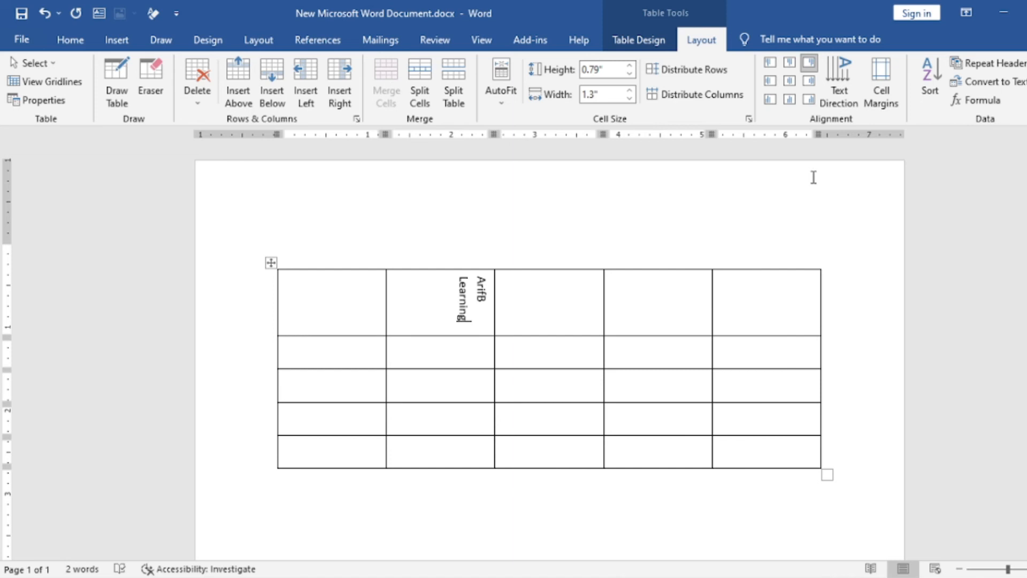
click(838, 71)
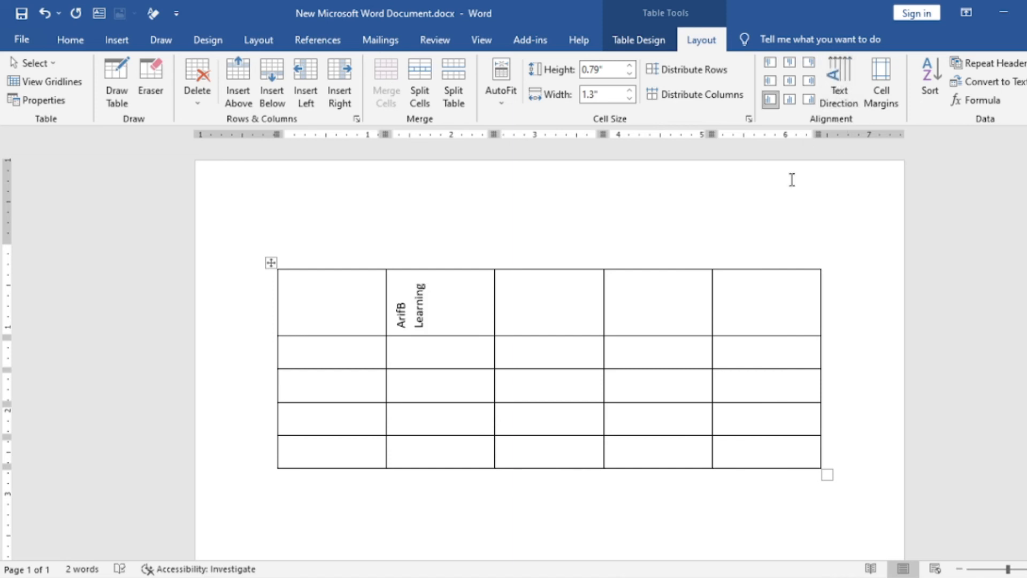
click(836, 80)
click(836, 83)
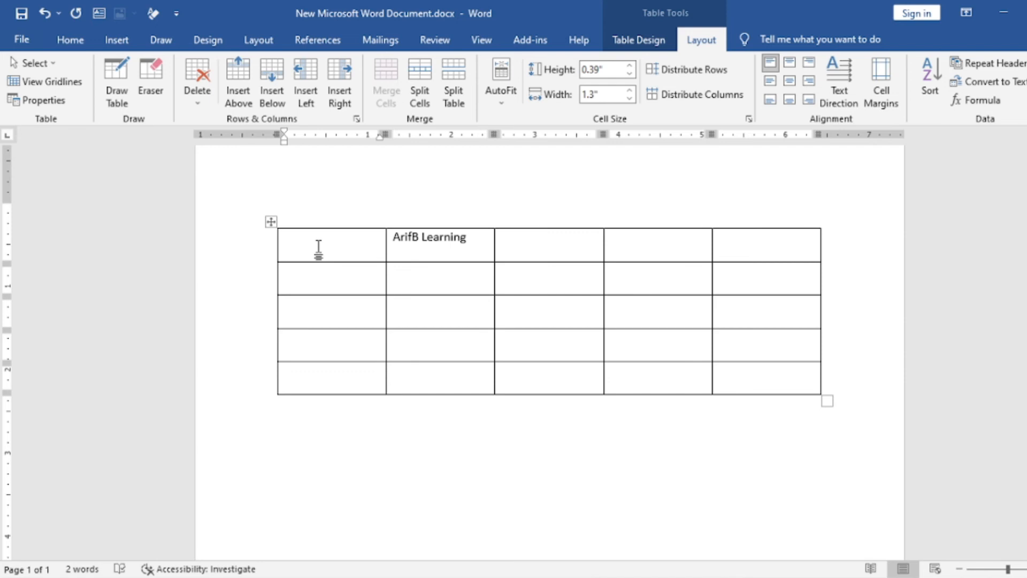
Paint the table's bottom, top and left edges and both vertical borders of the third column with the ½ pt orange double-line style.
right_click(318, 247)
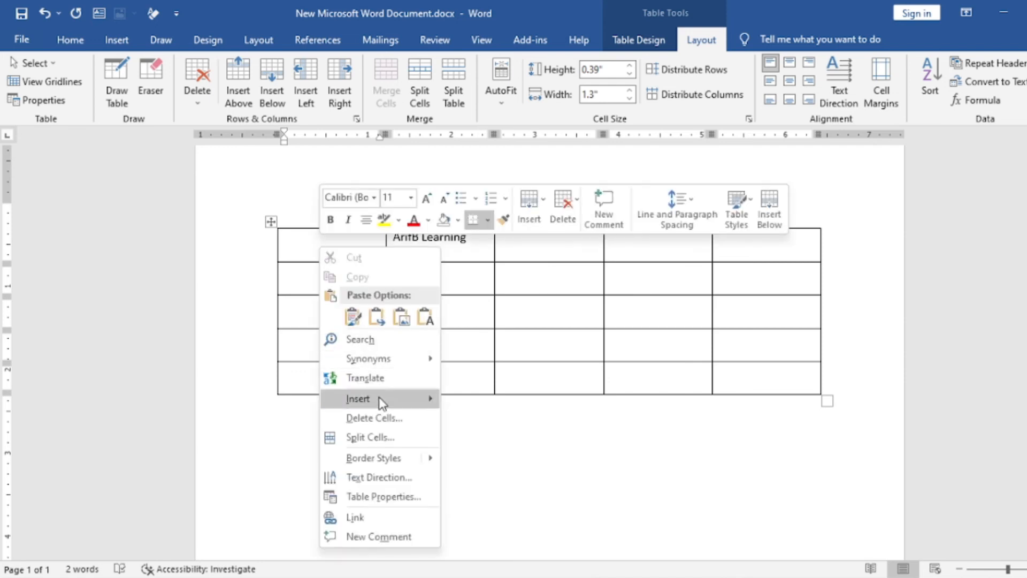
mouse_move(388, 364)
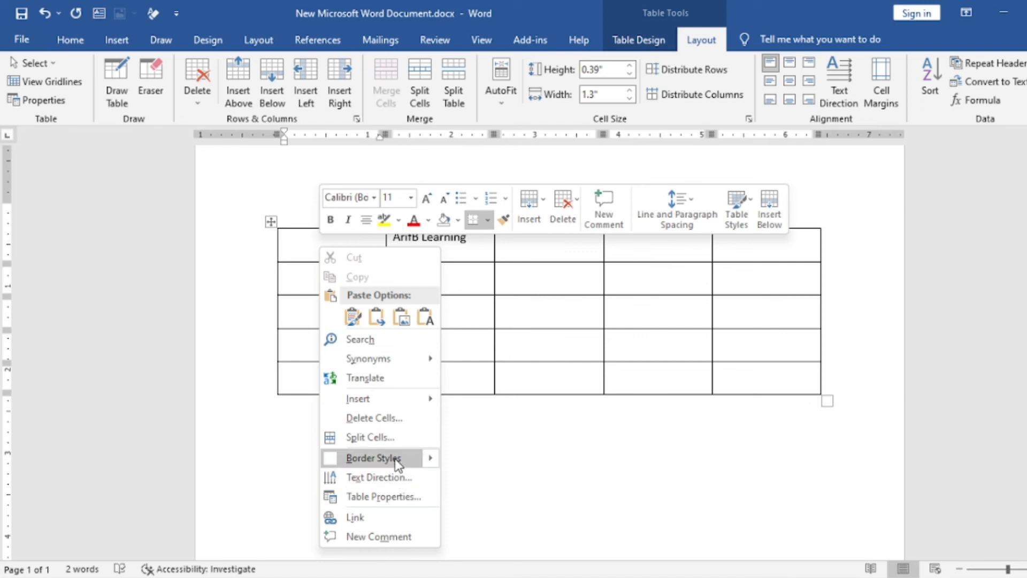
mouse_move(431, 464)
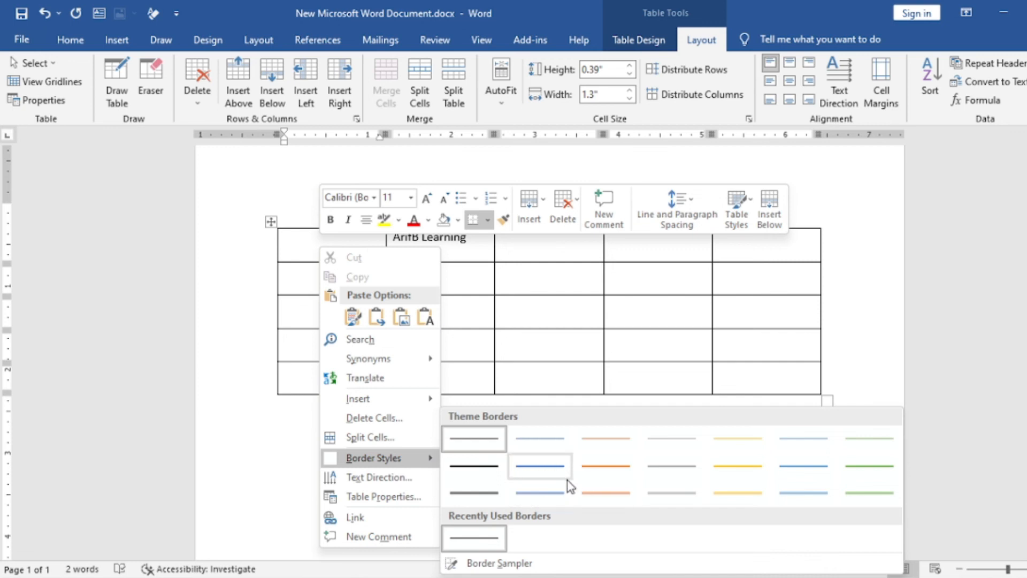
click(606, 493)
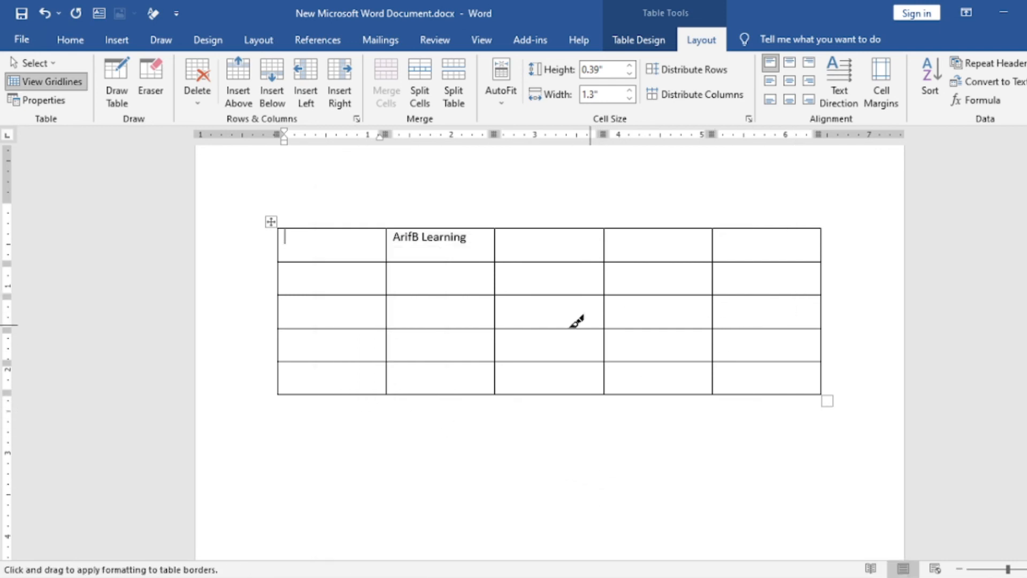
drag(278, 393, 782, 390)
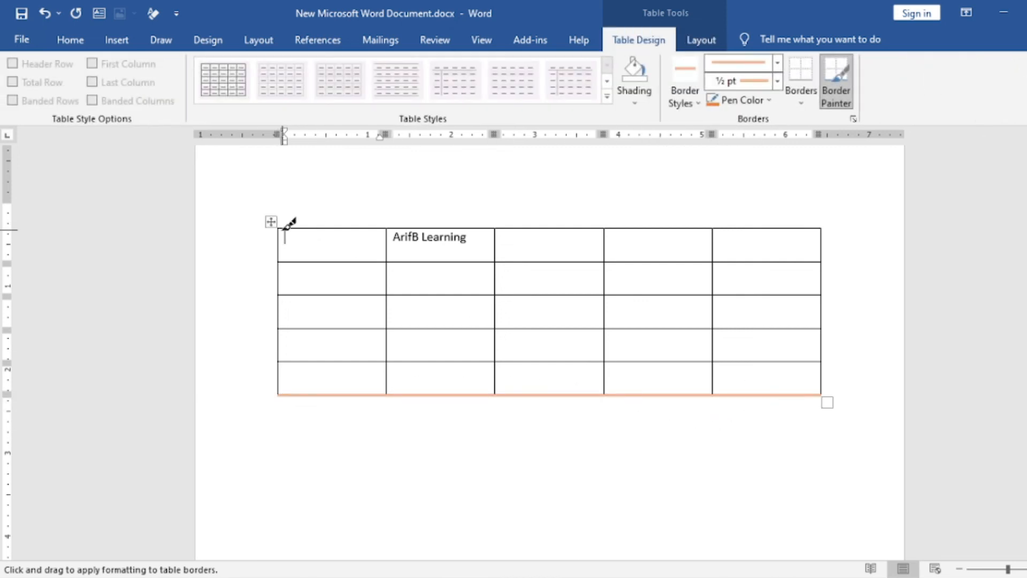
drag(285, 229, 791, 230)
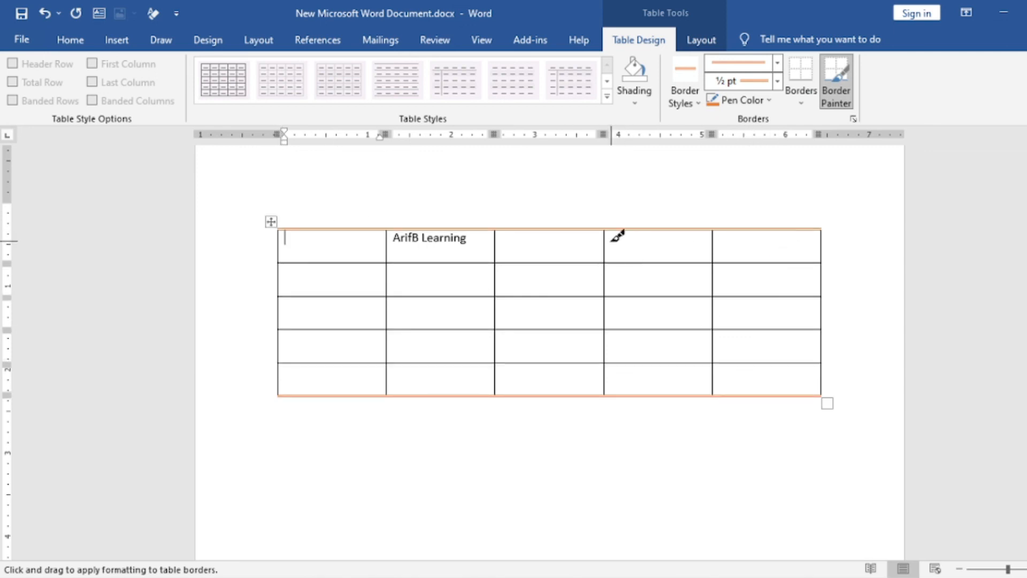
drag(605, 231, 602, 394)
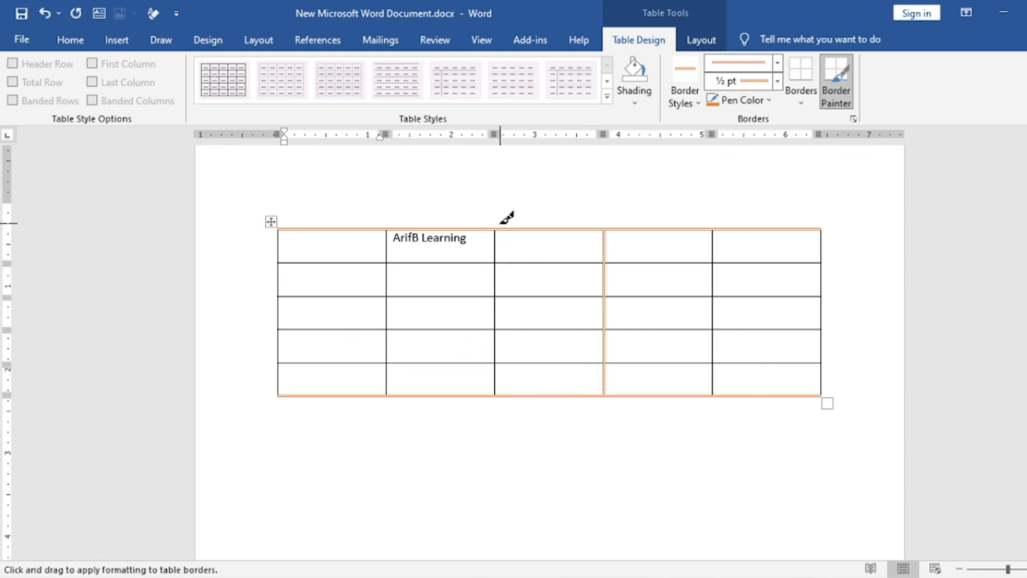
drag(501, 227, 496, 378)
drag(278, 233, 279, 374)
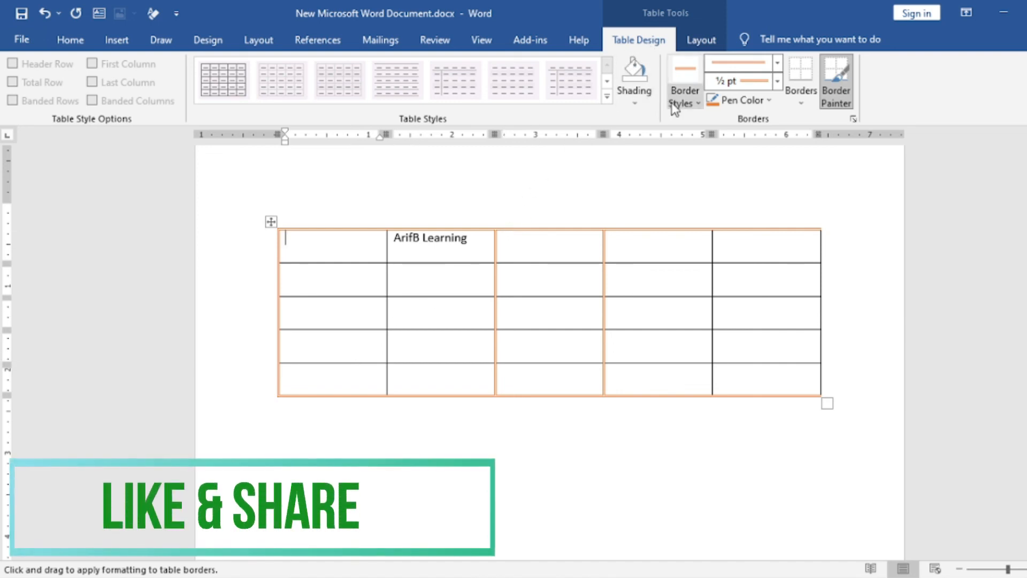
Paint the horizontal borders below the first three rows with the blue 1½ pt single-line border style.
click(699, 102)
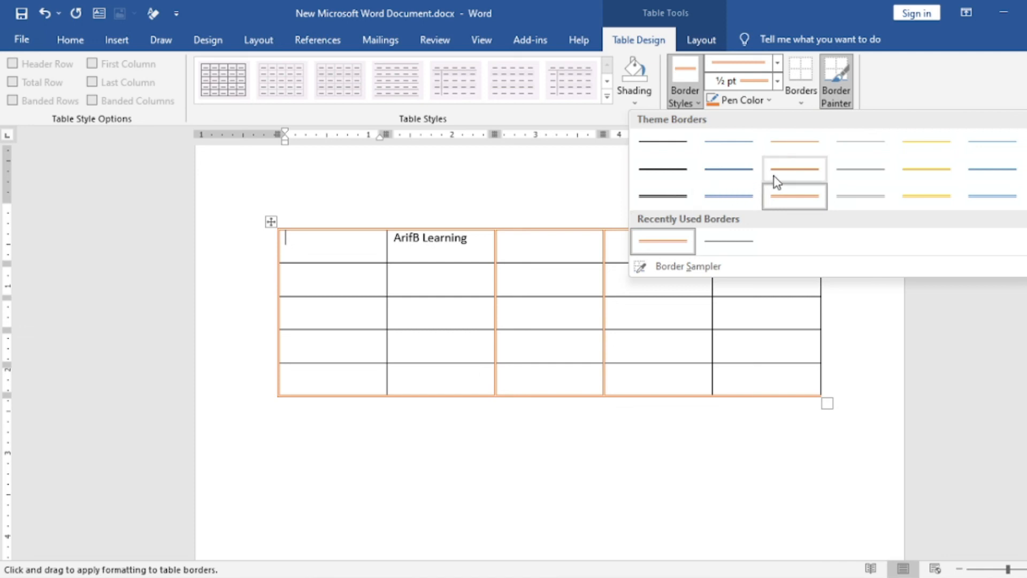
click(1001, 172)
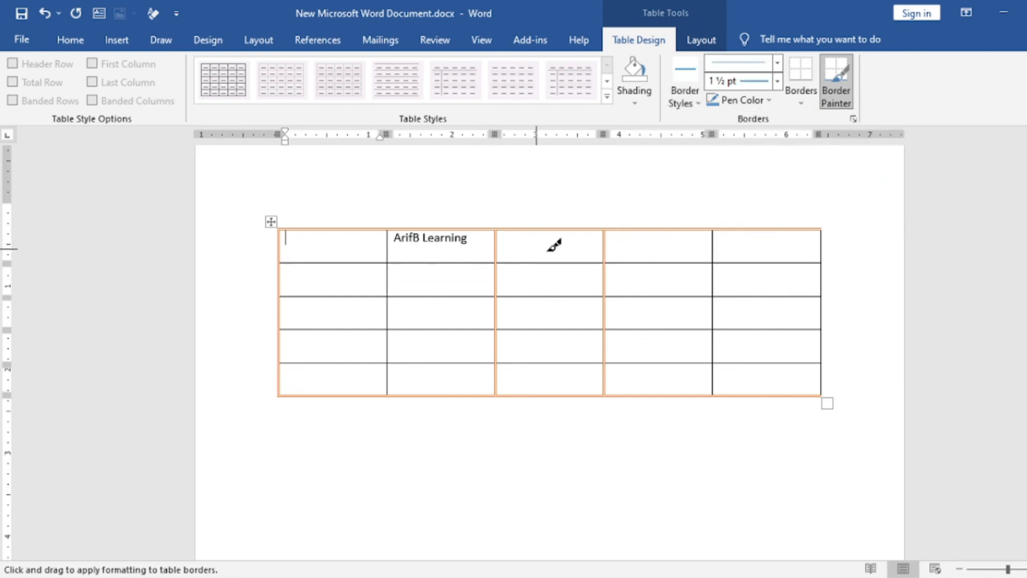
drag(286, 261, 762, 257)
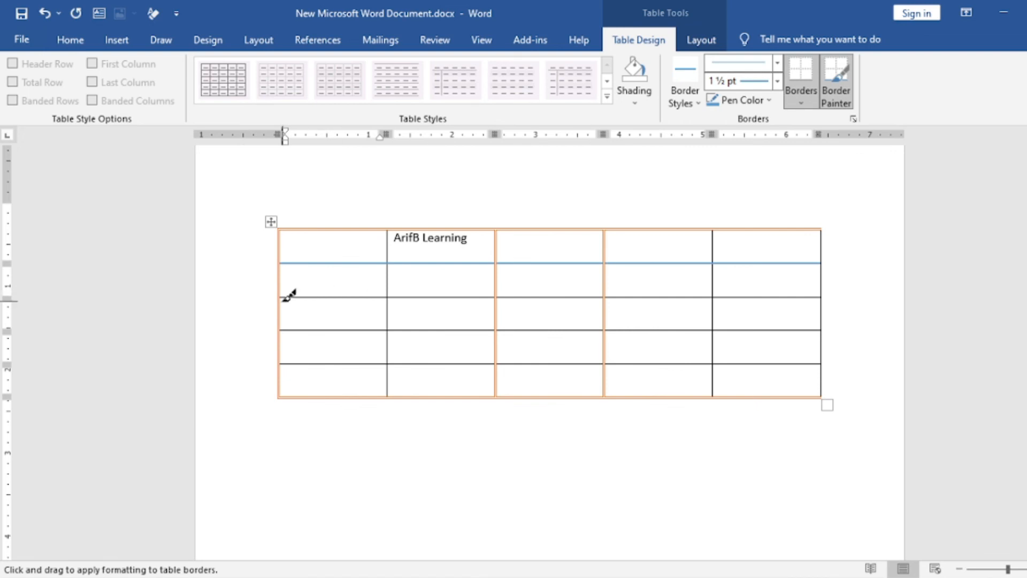
drag(286, 297, 812, 302)
mouse_move(287, 324)
mouse_down()
mouse_move(539, 318)
mouse_move(817, 337)
mouse_move(808, 338)
mouse_up()
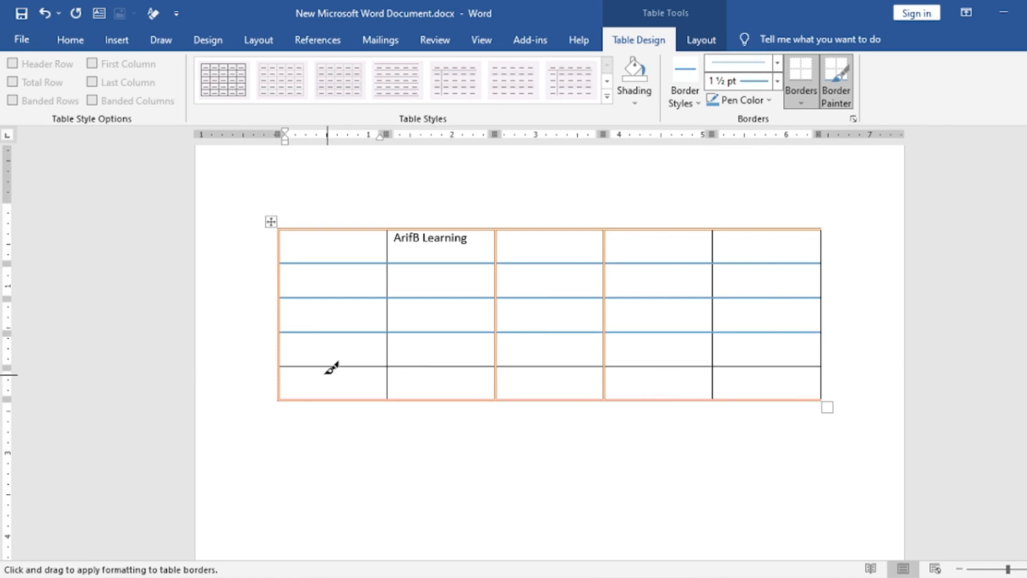
drag(282, 360, 807, 364)
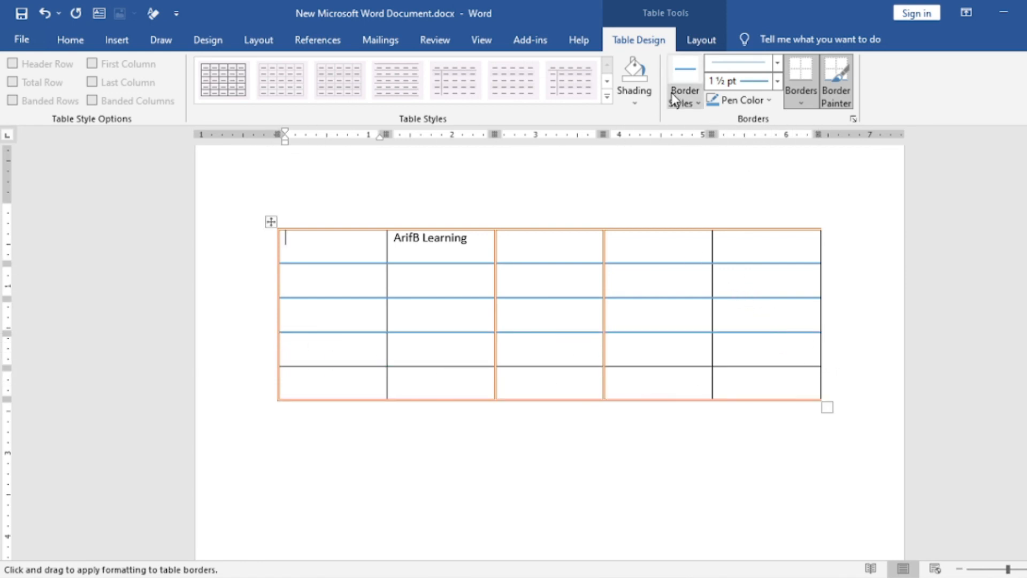
Paint the first and fourth column dividers, the border below row four and the right edge in green 1½ pt, then stop border painting.
click(696, 103)
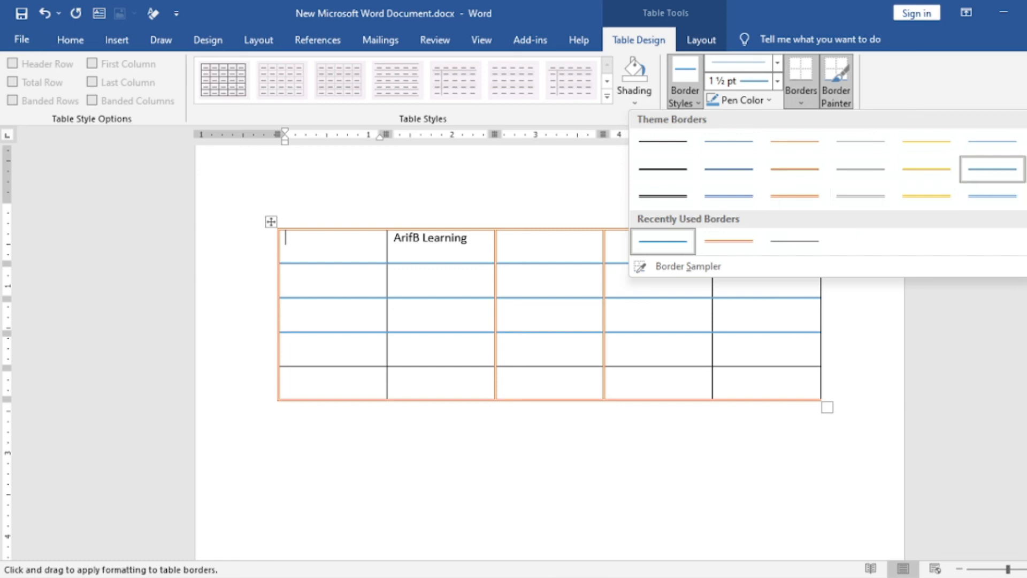
click(1026, 170)
drag(713, 231, 713, 393)
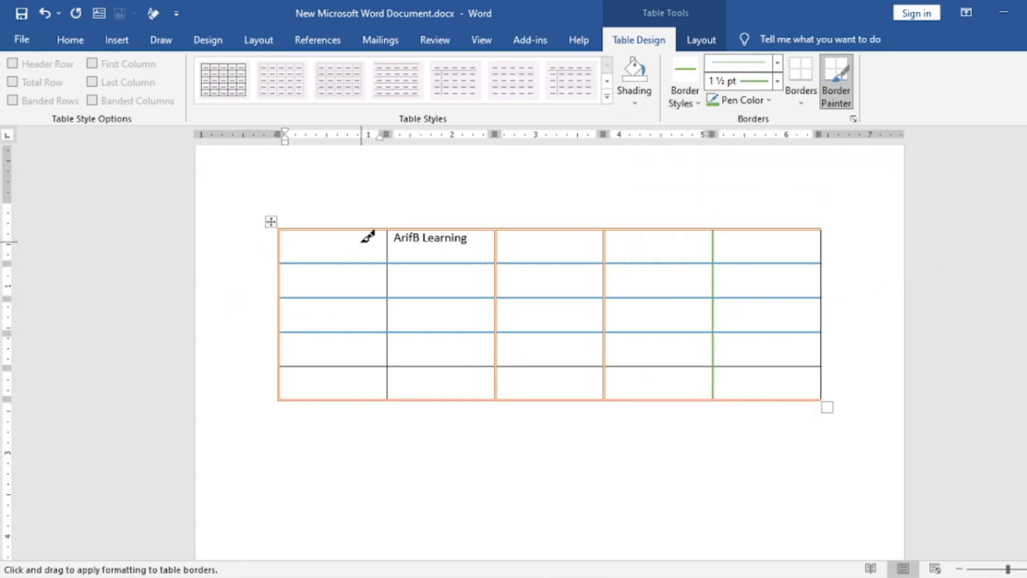
drag(389, 233, 391, 402)
mouse_move(288, 363)
mouse_down()
mouse_move(738, 374)
mouse_move(800, 335)
mouse_up()
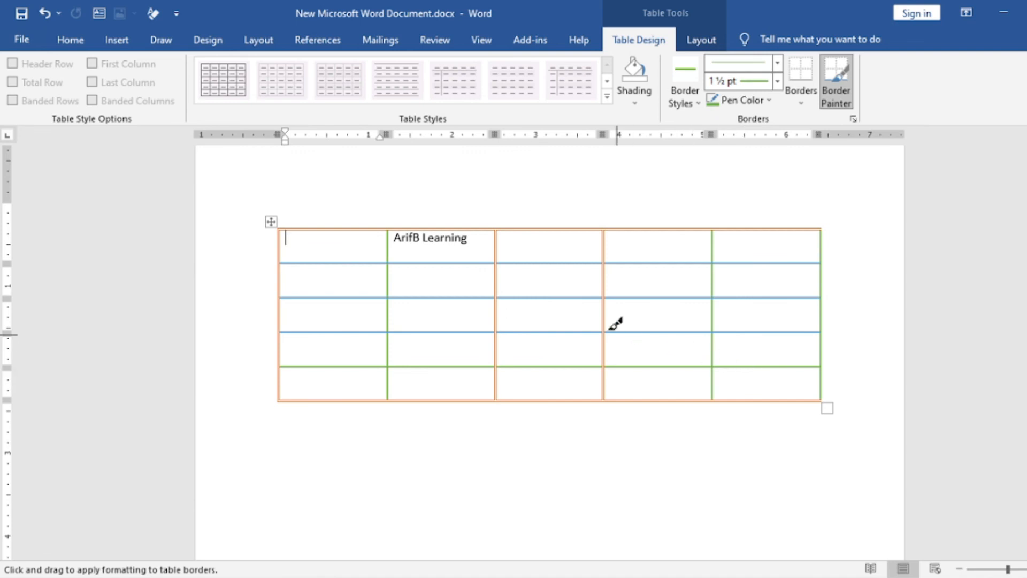
click(649, 274)
key(Escape)
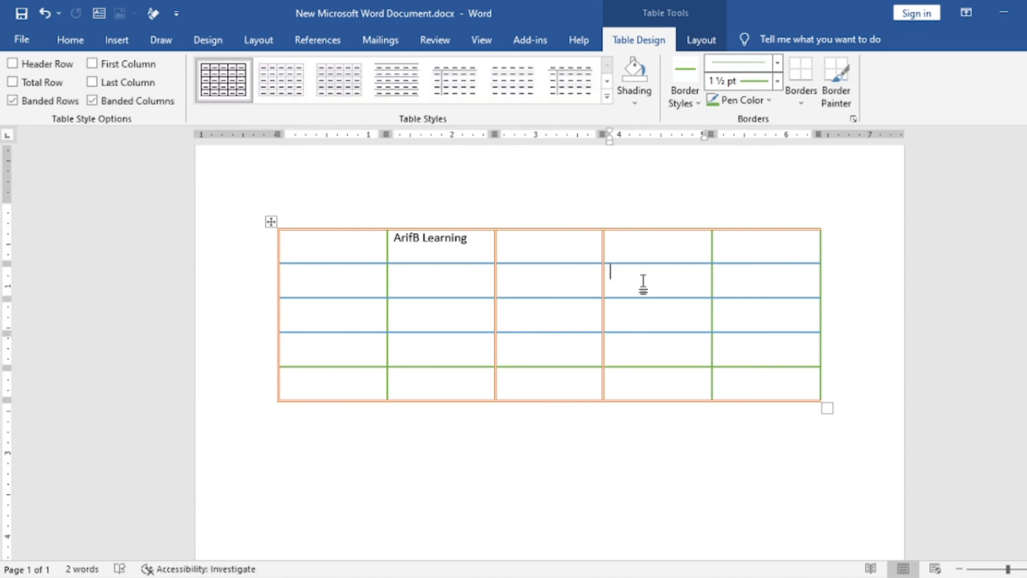